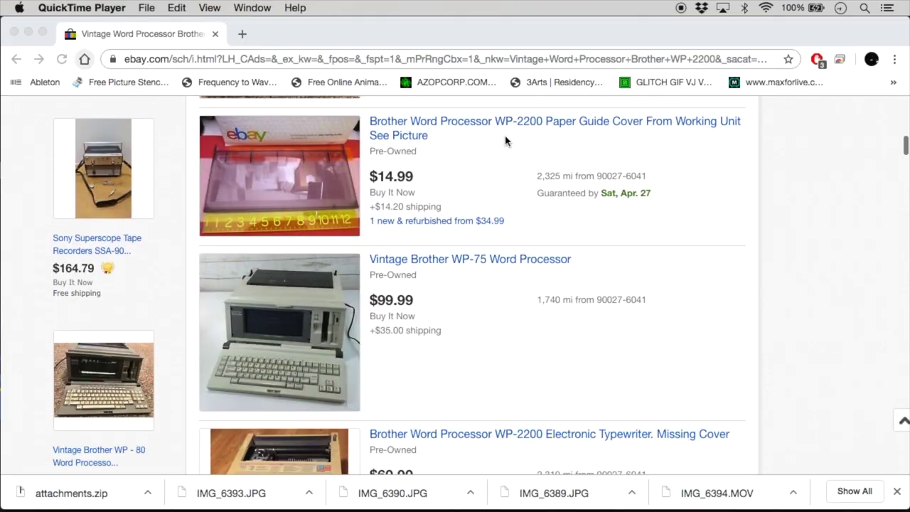
- Browse the eBay Brother word processor results, then move to the artist's Bandcamp album grid
scroll(506, 142, up, 3)
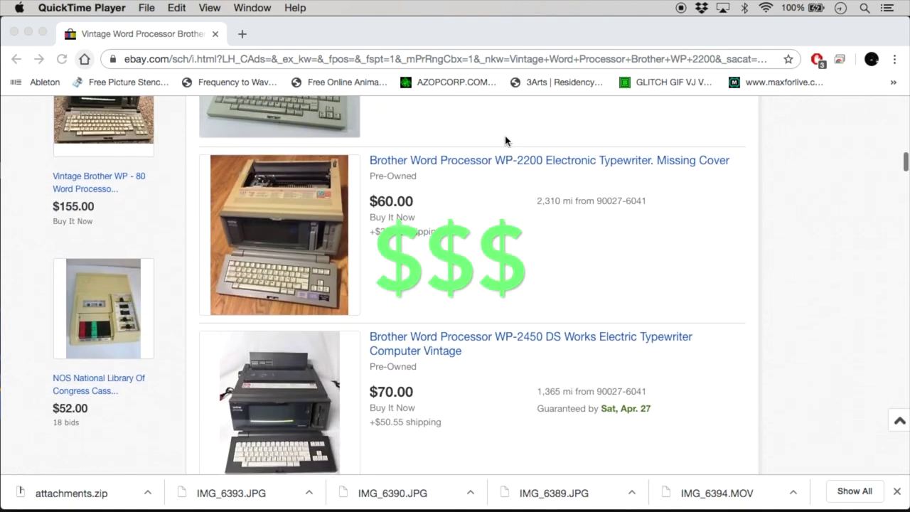
scroll(505, 142, down, 6)
scroll(505, 141, up, 2)
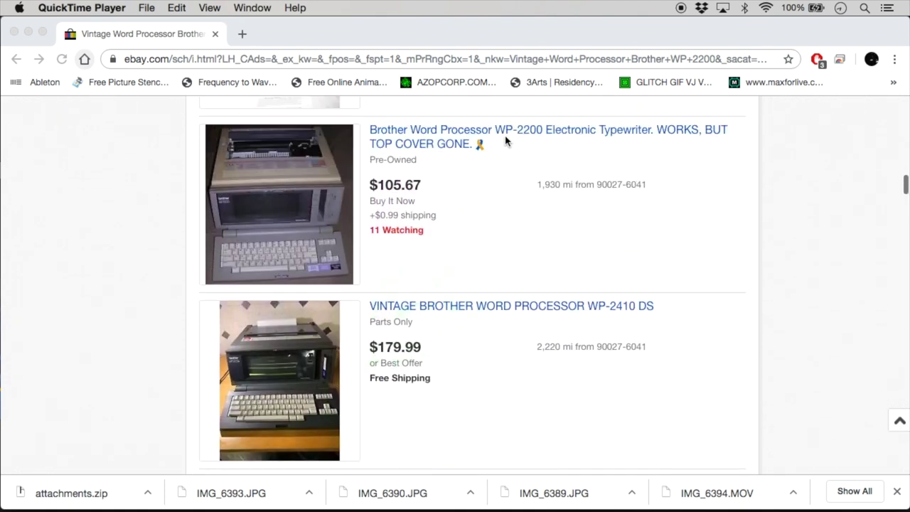
click(371, 217)
scroll(351, 213, down, 9)
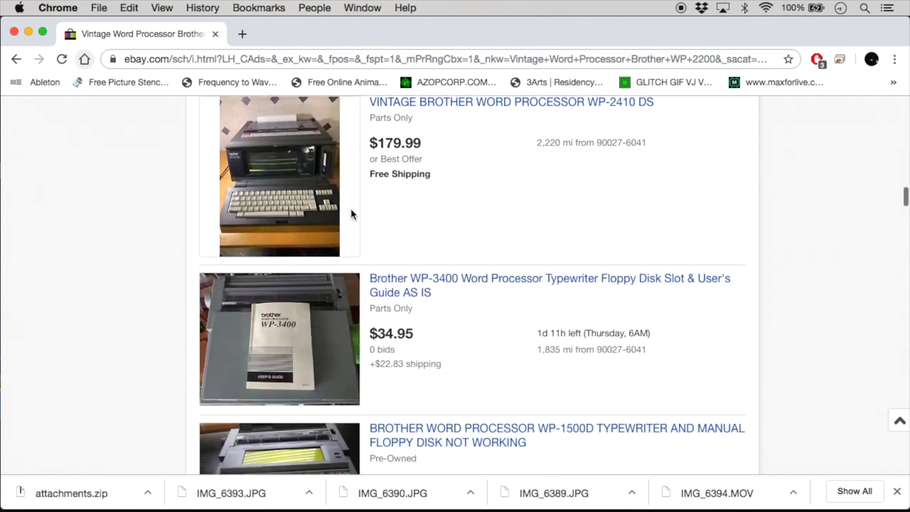
scroll(351, 213, down, 9)
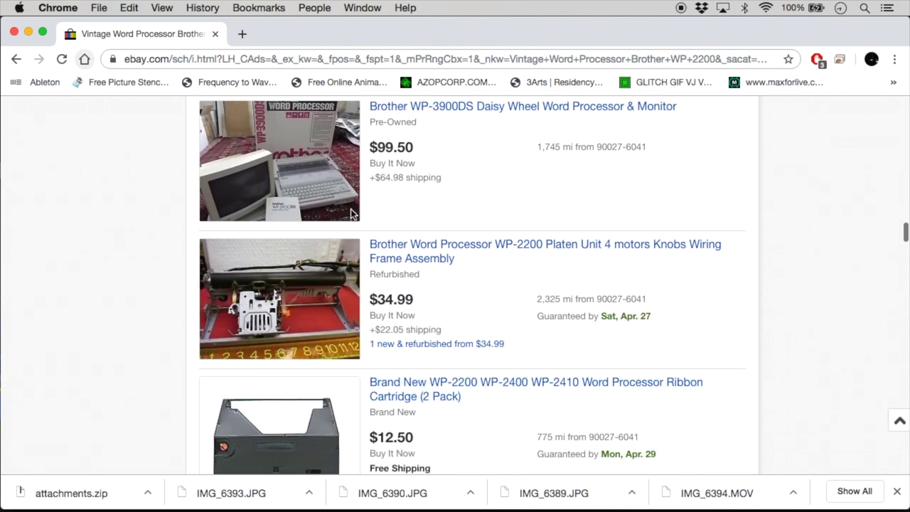
scroll(350, 213, up, 1)
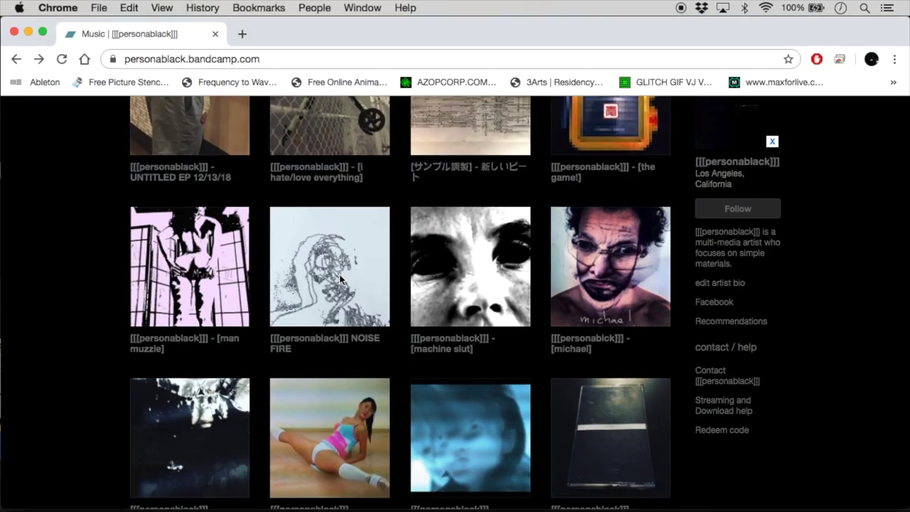
- Open the NOISE FIRE album, follow the artist's bio to their Patreon page and scroll down it
click(320, 274)
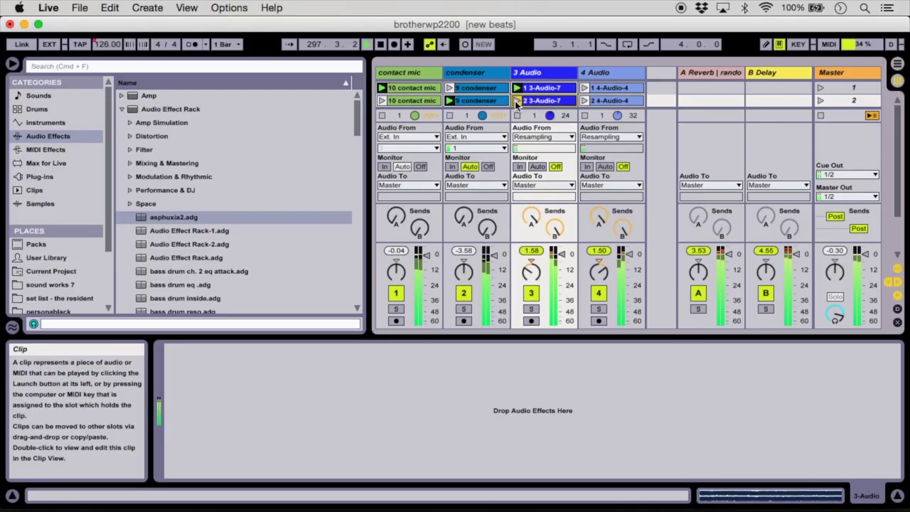
click(402, 72)
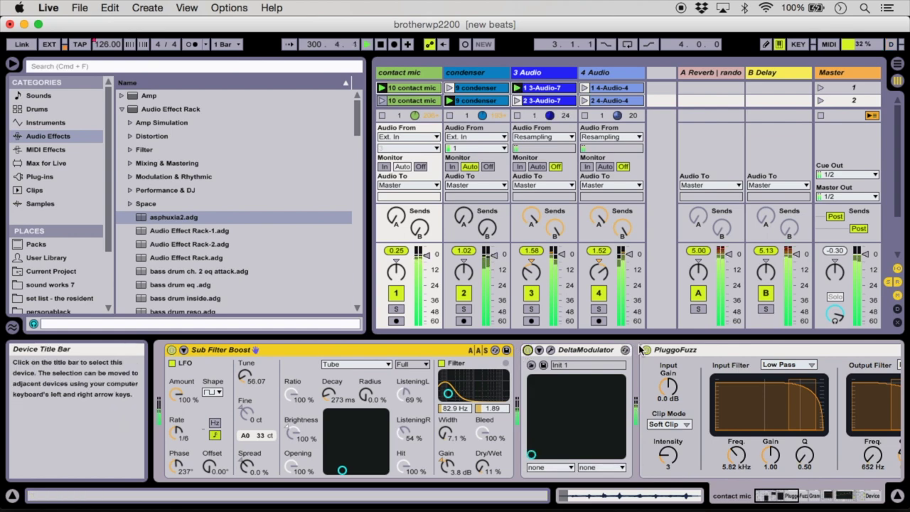
click(460, 76)
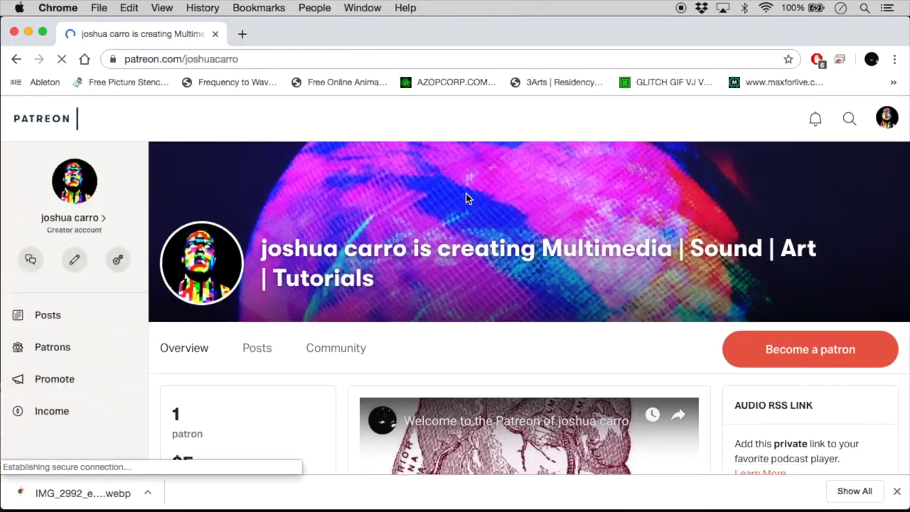
scroll(466, 193, down, 15)
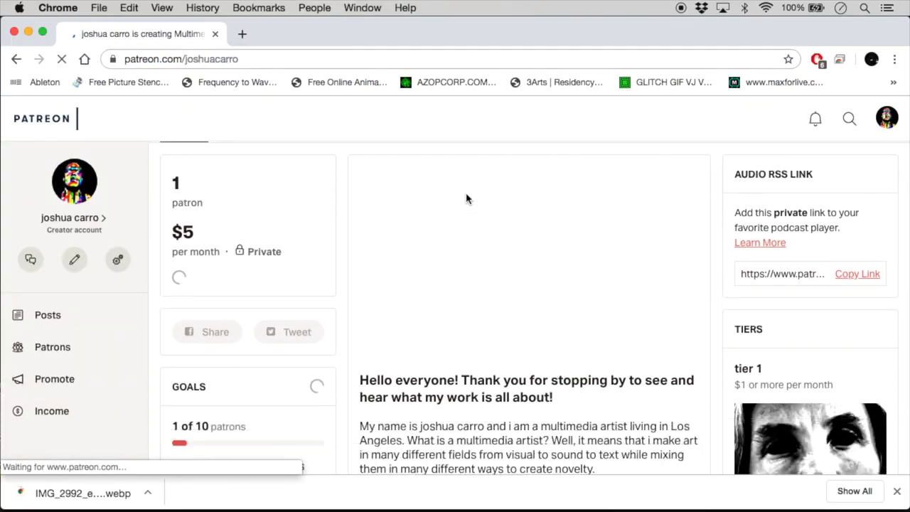
scroll(466, 197, down, 8)
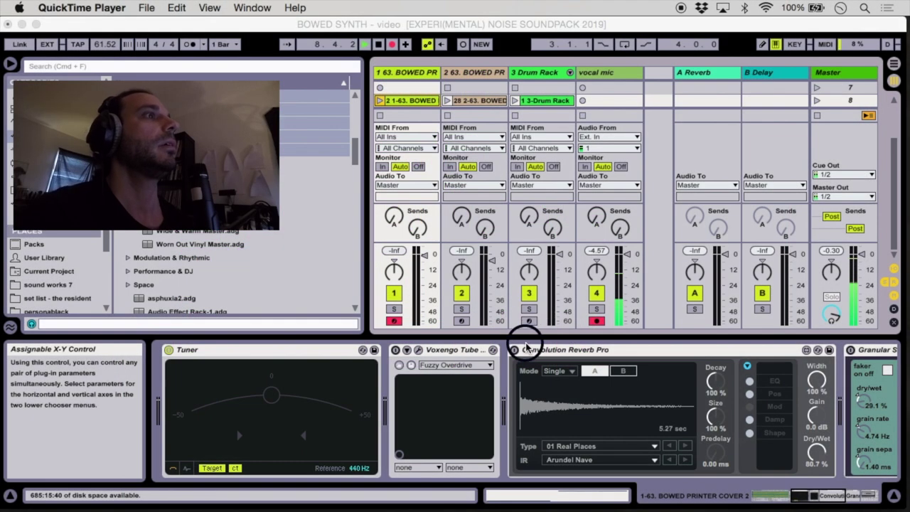
- Enlarge the clip grid and show the Sample tab of track 1's 63. BOWED PRINTER COVER 2 Sampler
click(527, 343)
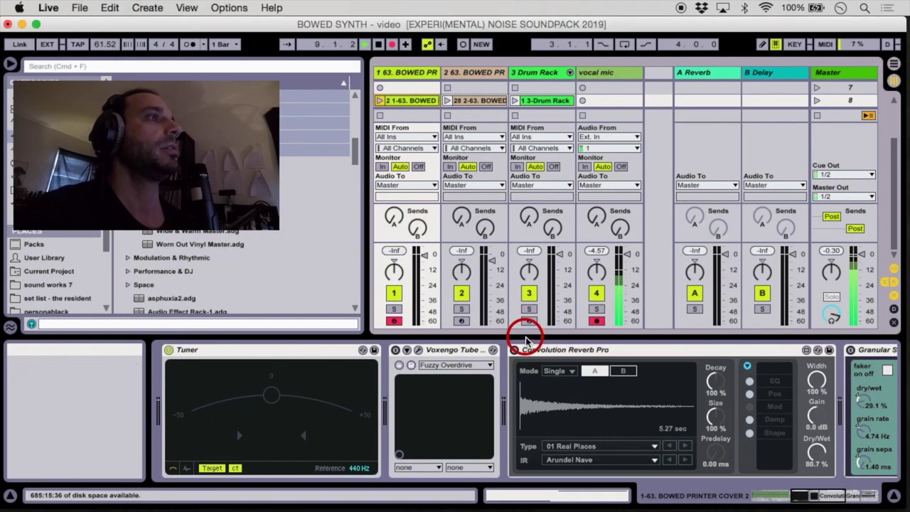
drag(526, 385, 526, 420)
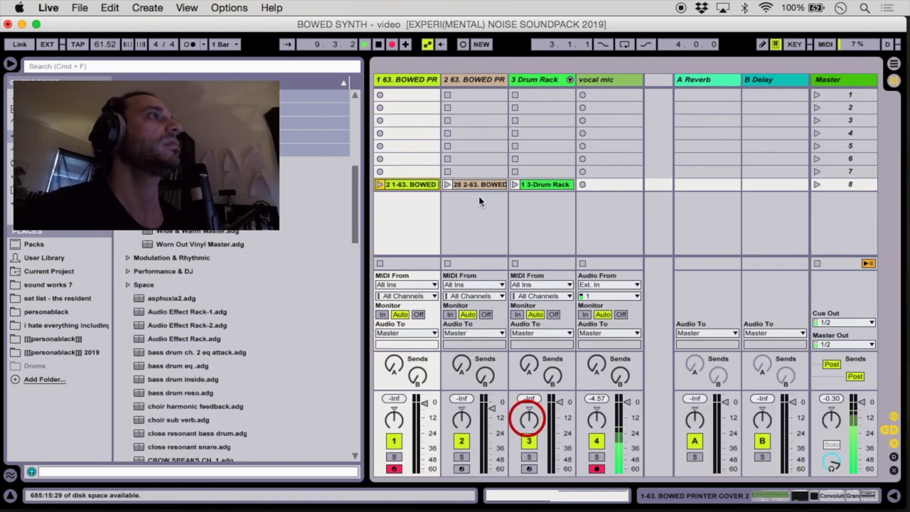
double_click(424, 84)
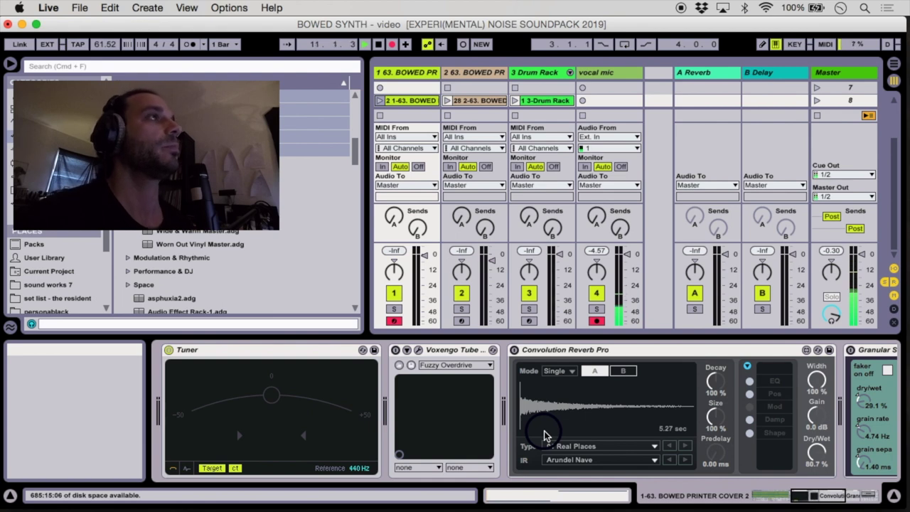
scroll(544, 435, left, 3)
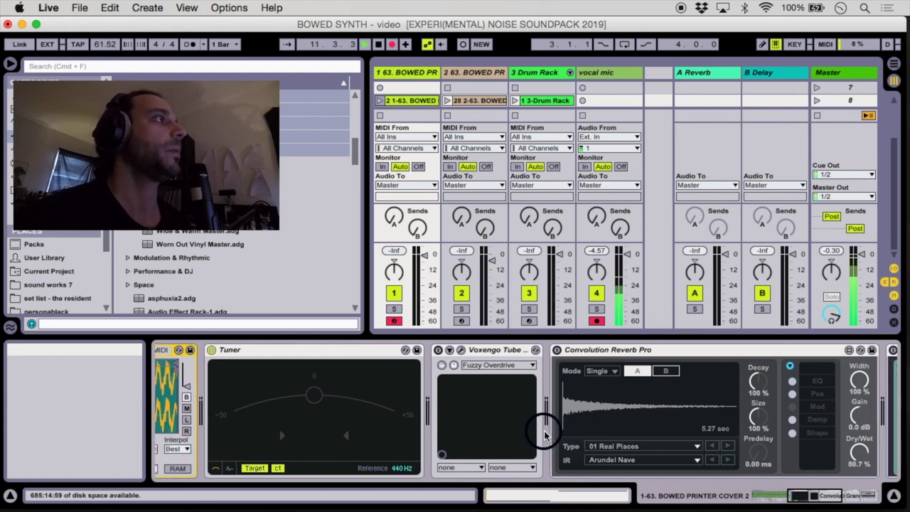
key(shift+Tab)
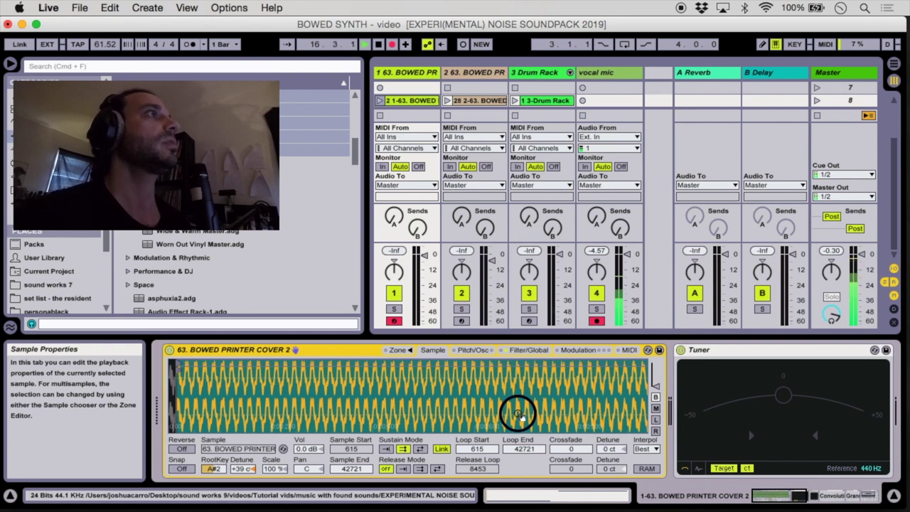
key(a)
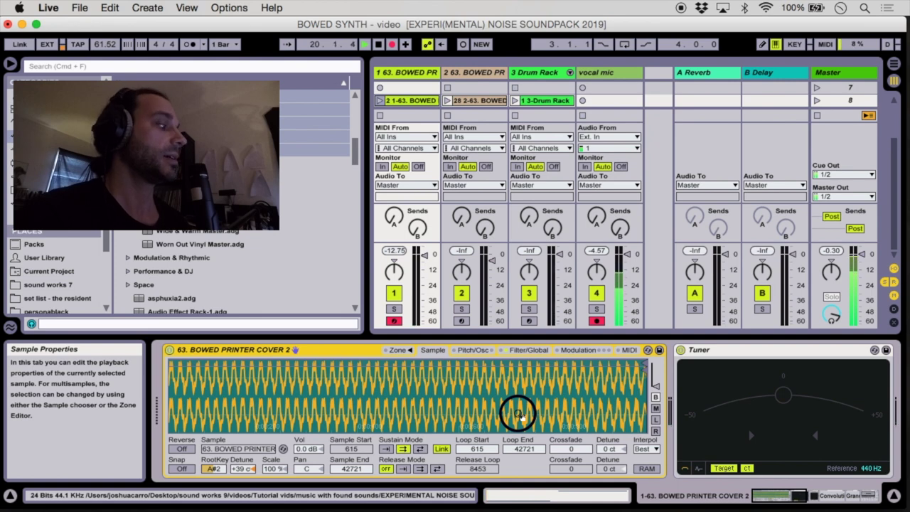
- Play the bowed printer sampler an octave lower from the keyboard and enable Convolution Reverb Pro
key(a)
key(a)
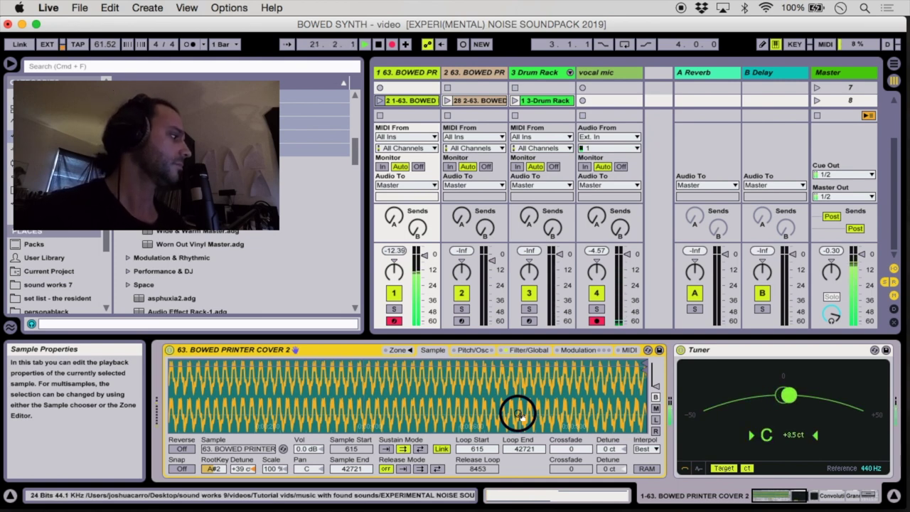
scroll(519, 414, right, 10)
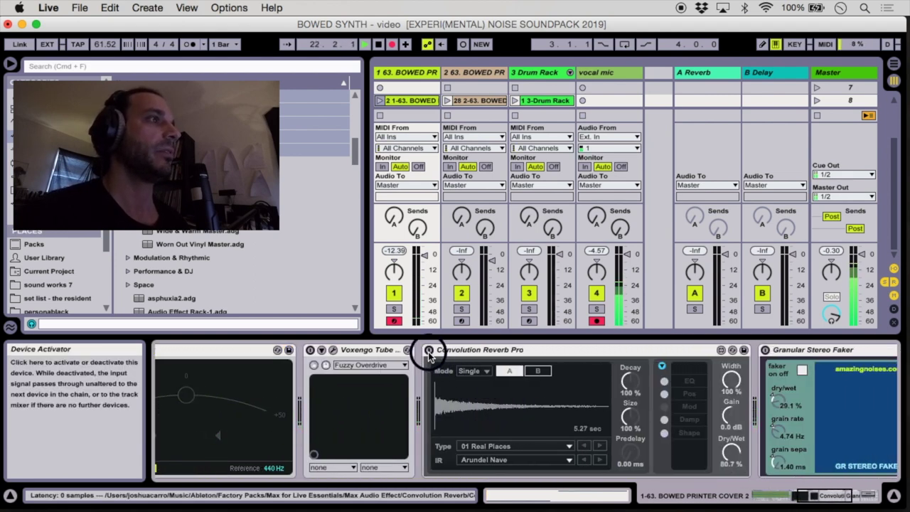
click(429, 350)
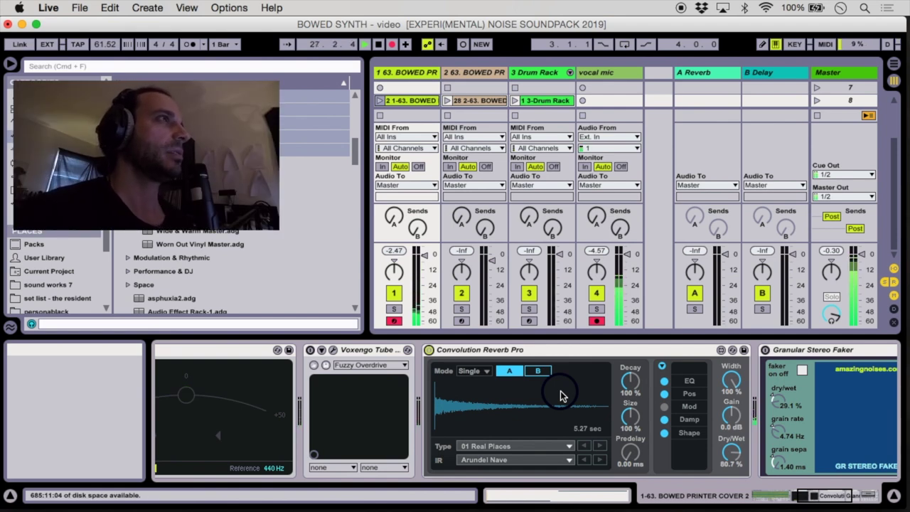
scroll(561, 395, right, 5)
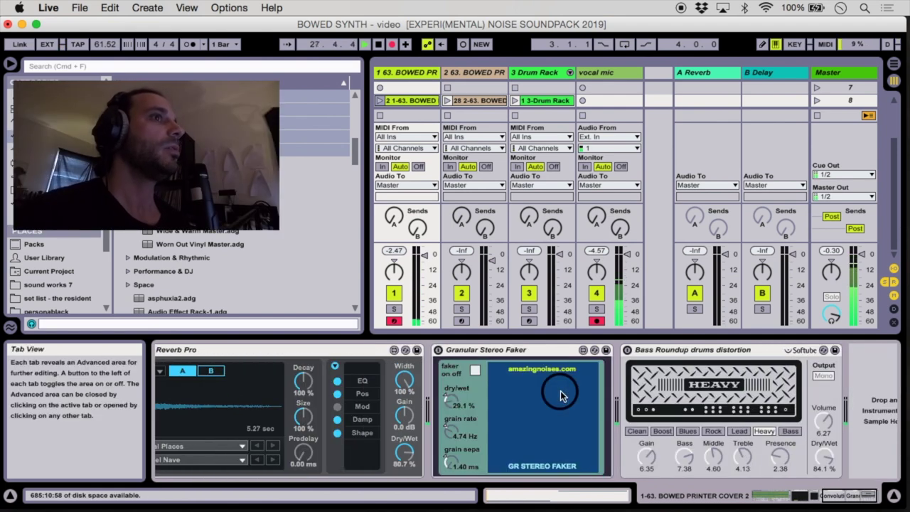
scroll(561, 396, left, 5)
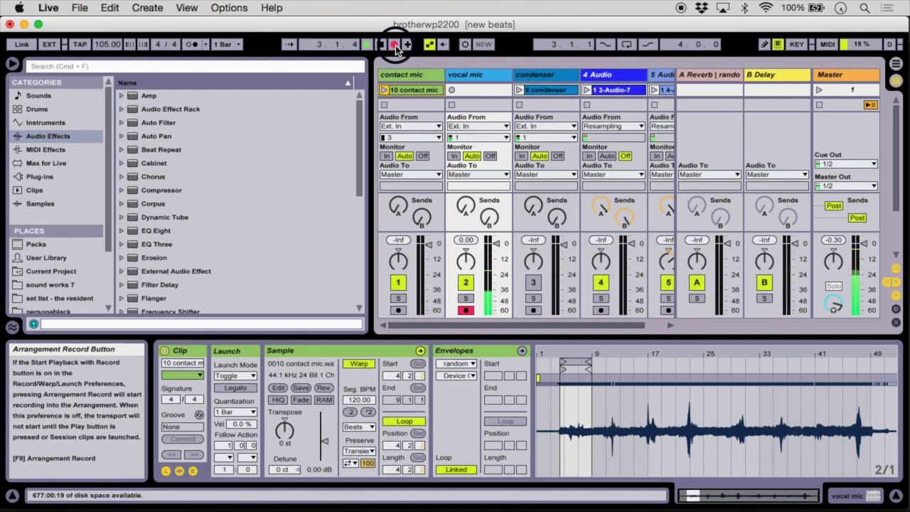
- Launch the recorded contact mic clip, stop it, then select the contact mic track
click(411, 93)
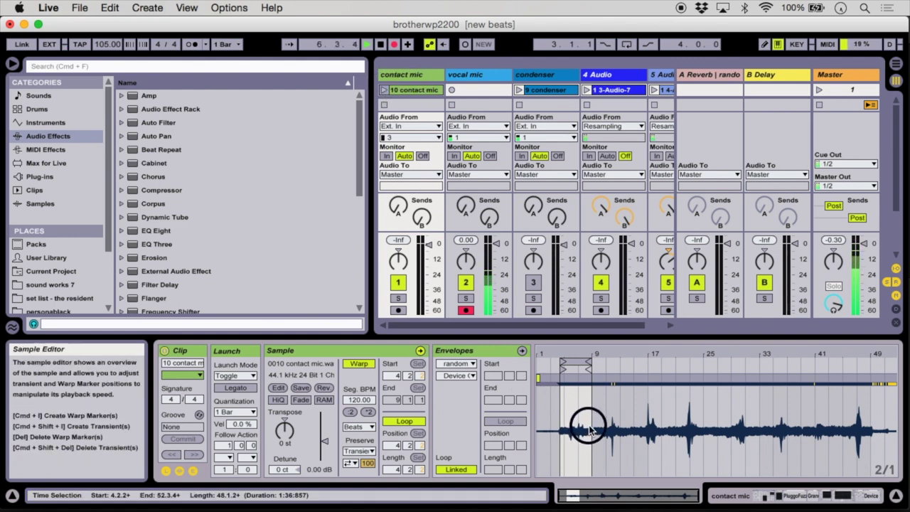
click(384, 90)
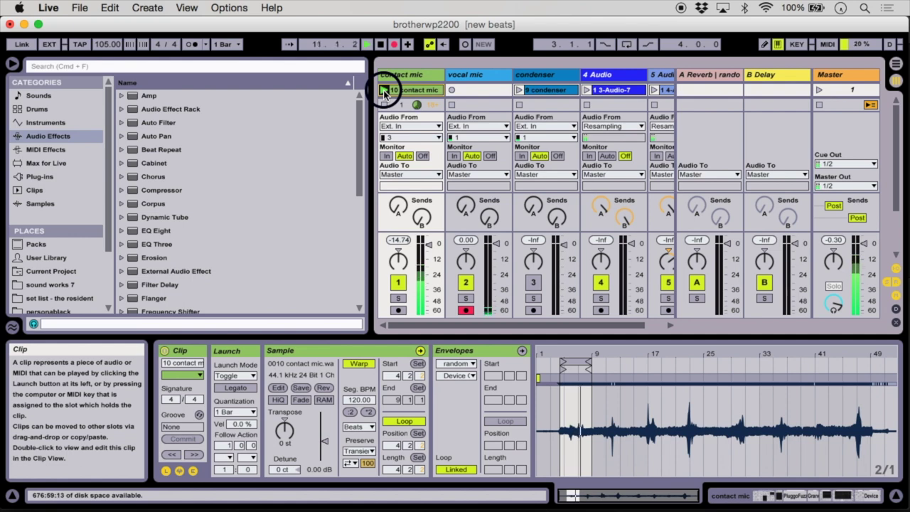
click(385, 105)
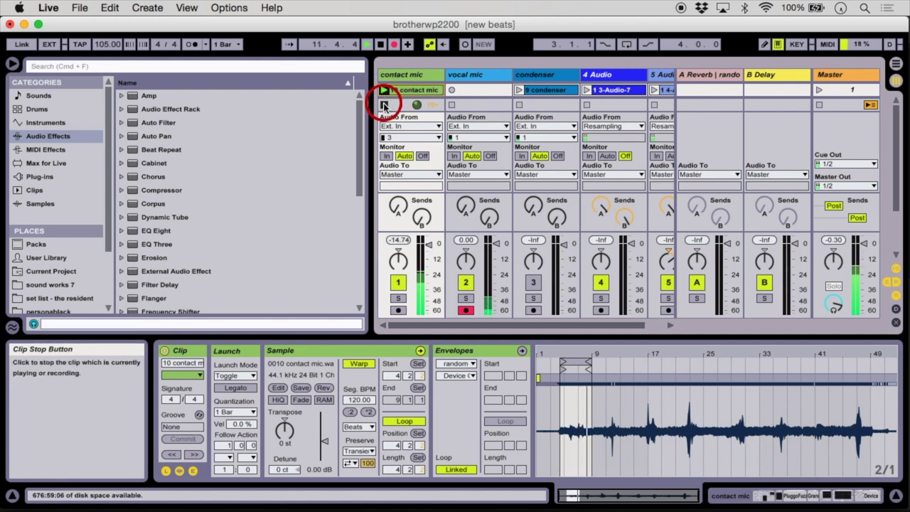
click(411, 76)
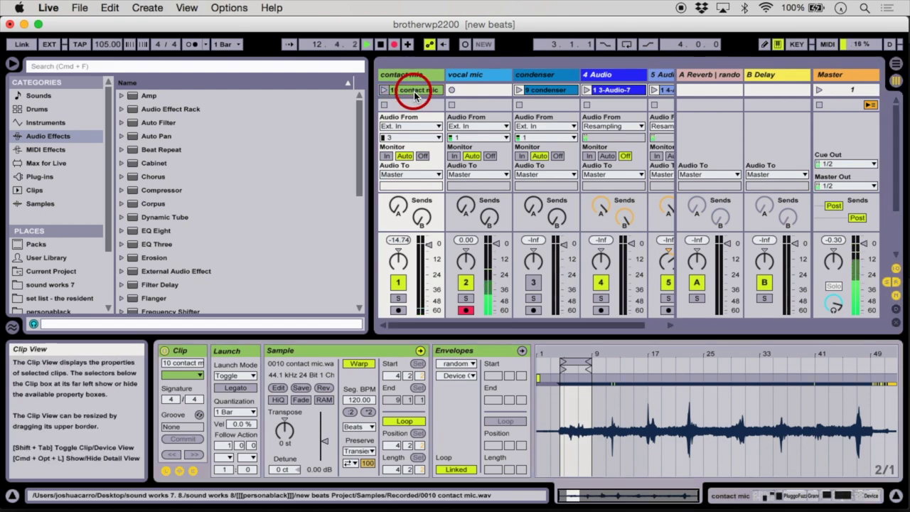
- Show the contact mic track's device chain and launch its clip
click(411, 77)
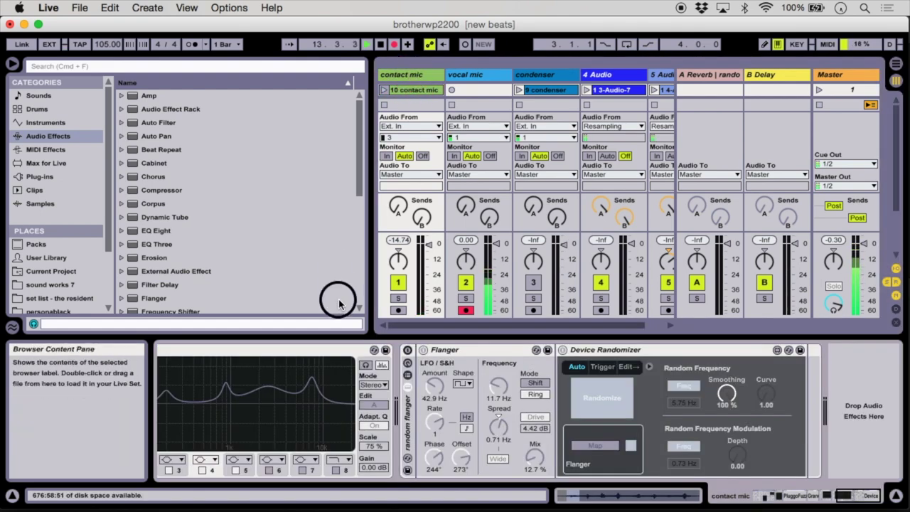
scroll(325, 417, down, 5)
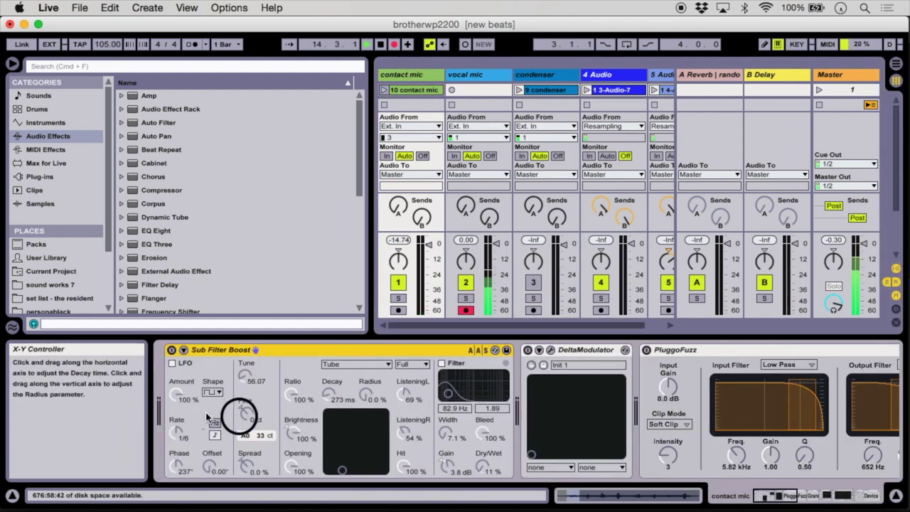
scroll(800, 396, down, 5)
scroll(800, 397, down, 5)
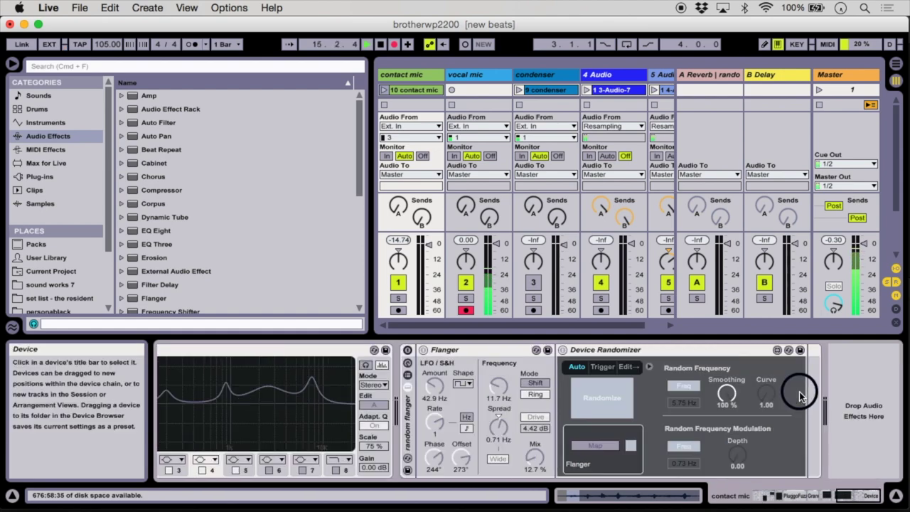
scroll(800, 397, up, 2)
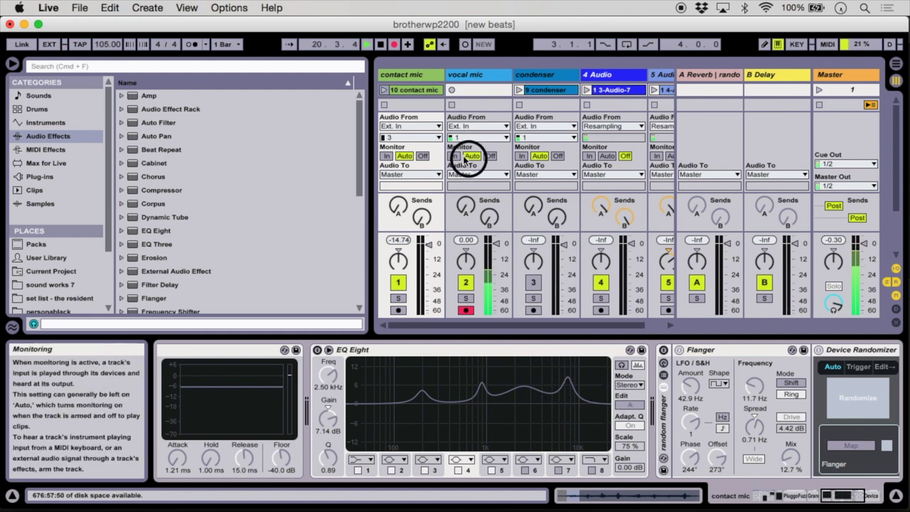
click(384, 90)
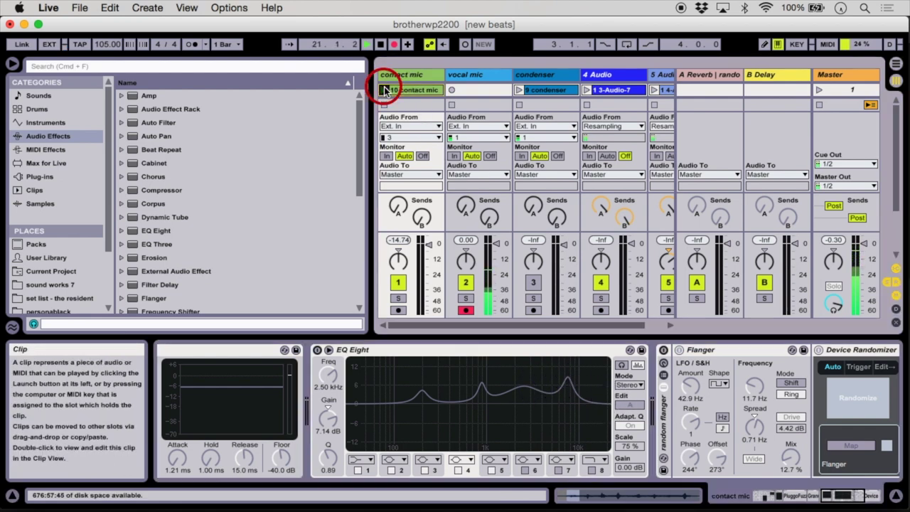
- Turn on EQ Eight (comparing it off and on), Sub Filter Boost and DeltaModulator
click(318, 350)
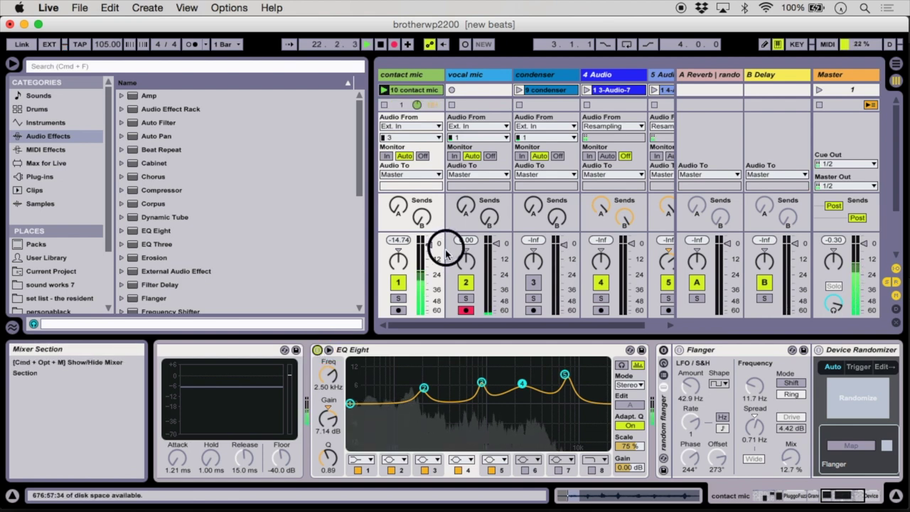
click(318, 350)
click(318, 350)
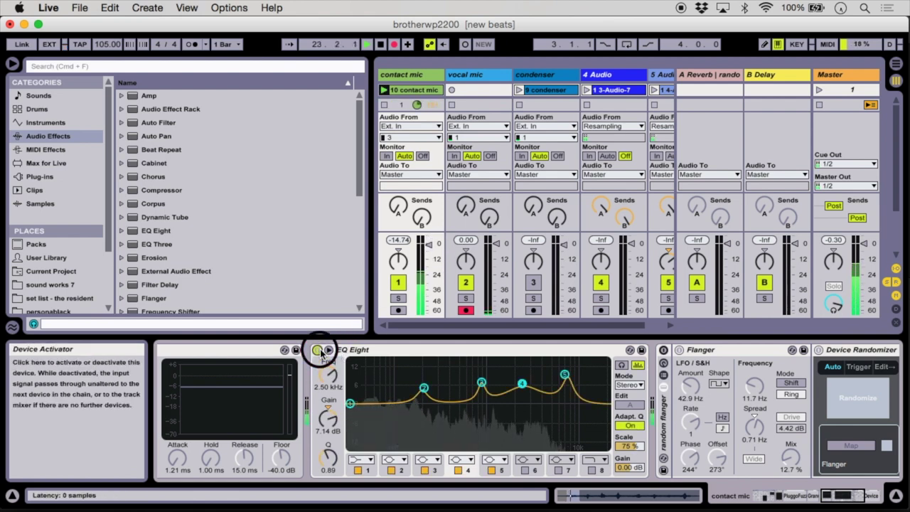
scroll(398, 379, left, 5)
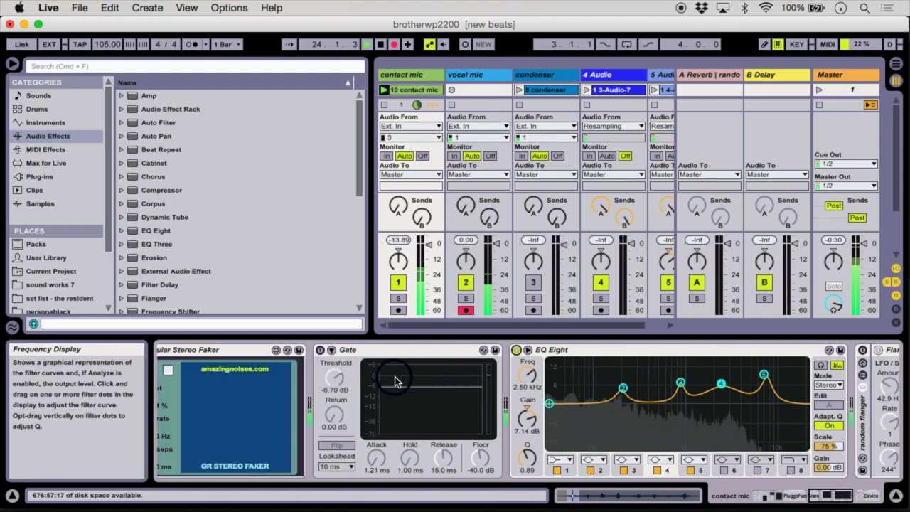
scroll(396, 381, left, 15)
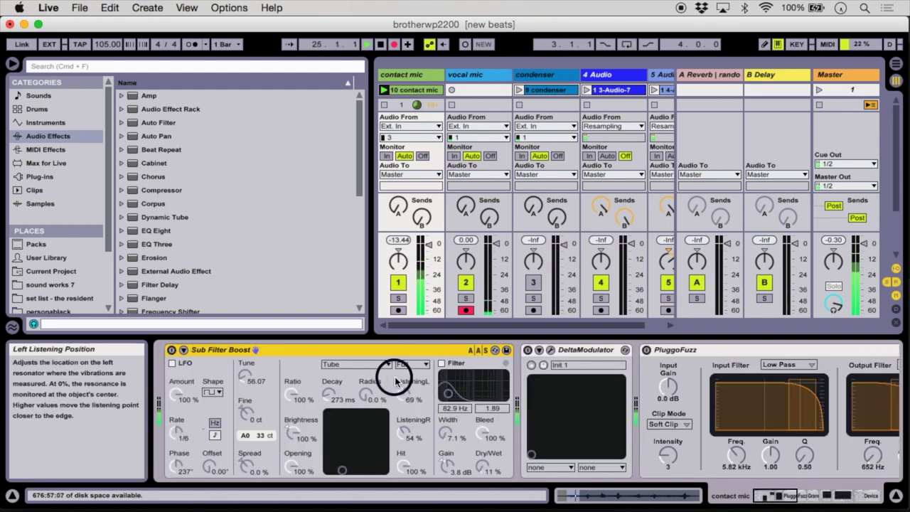
click(171, 350)
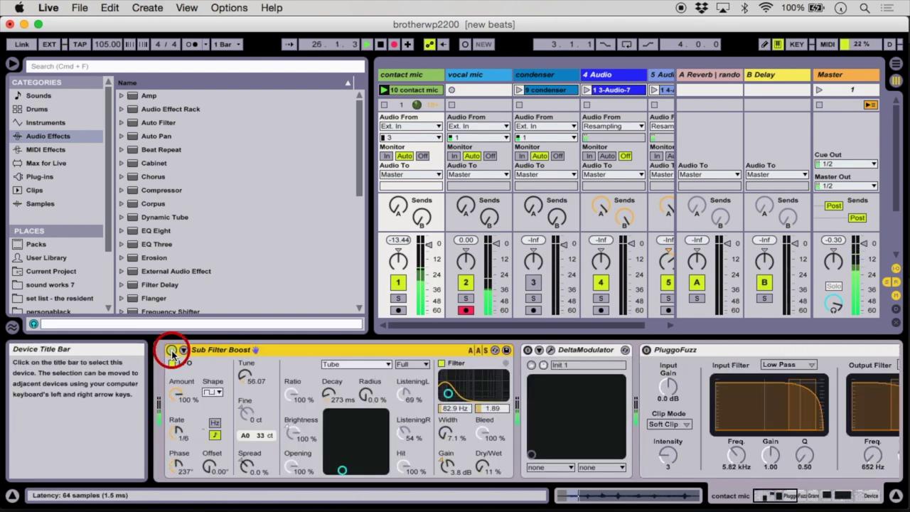
click(528, 351)
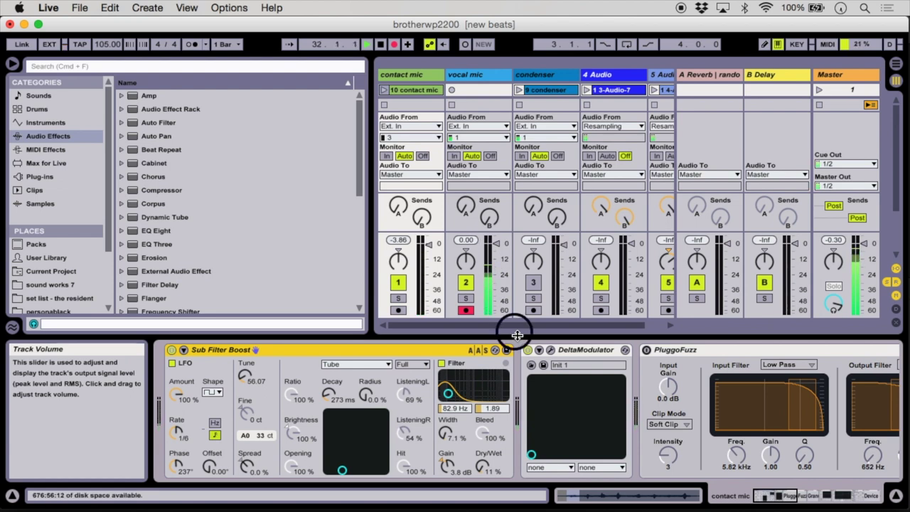
- Try the Flanger's fine frequency control and relaunch the contact mic clip
scroll(554, 373, down, 3)
scroll(560, 384, down, 5)
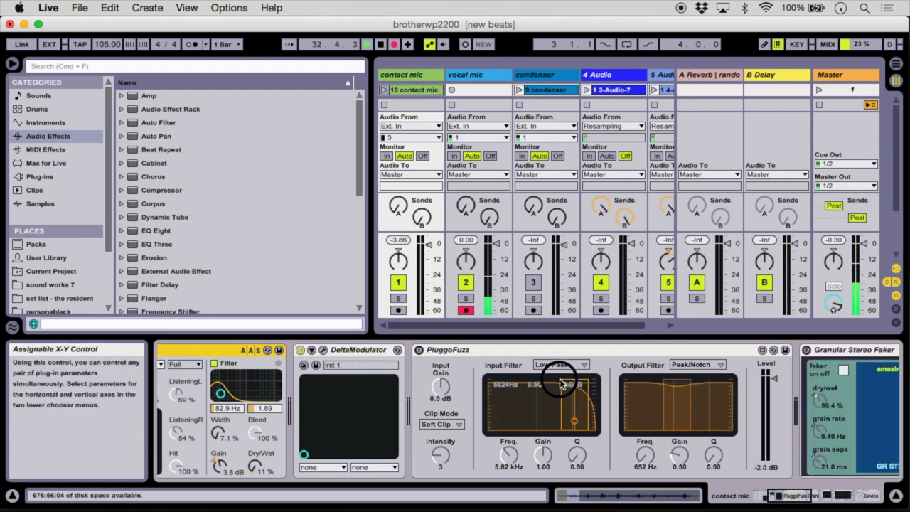
scroll(561, 384, up, 2)
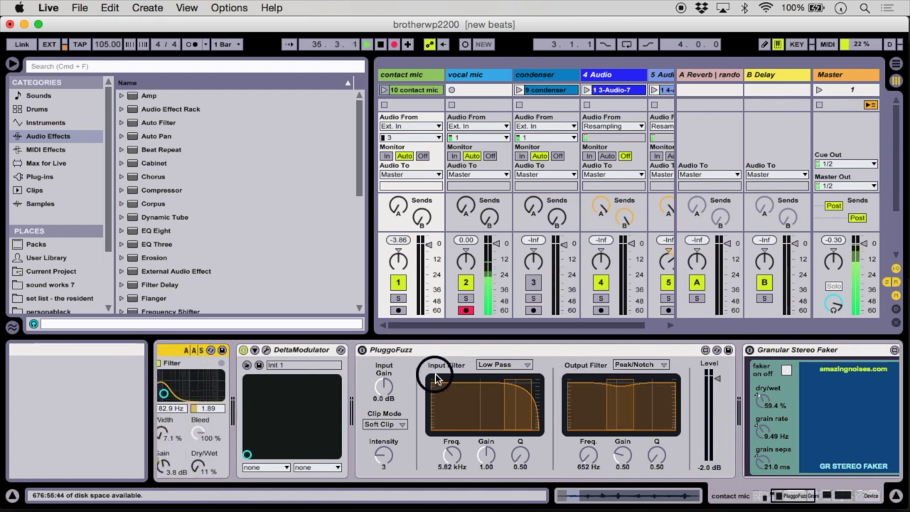
scroll(487, 396, down, 4)
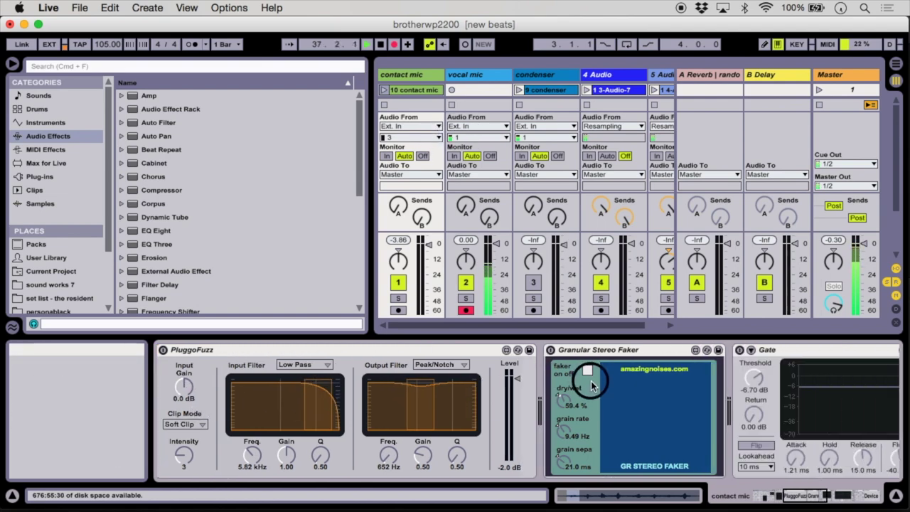
scroll(591, 385, down, 3)
scroll(592, 386, down, 10)
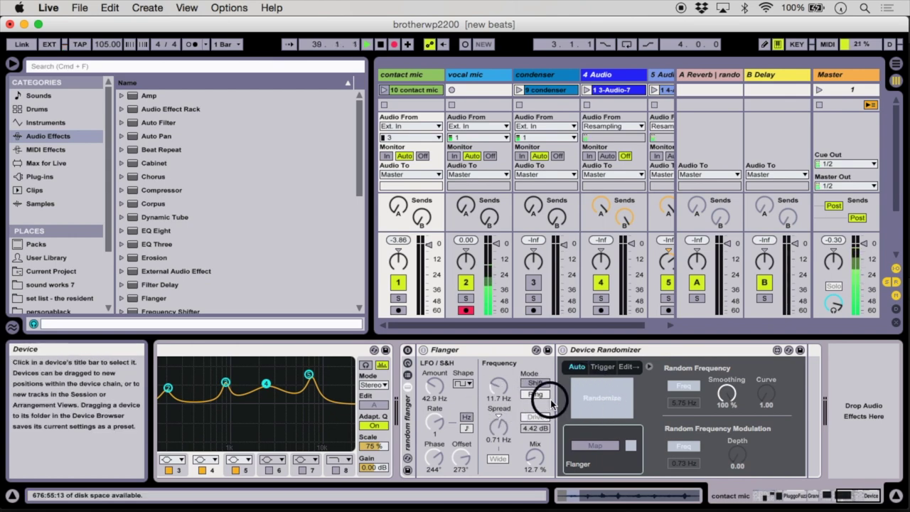
click(503, 418)
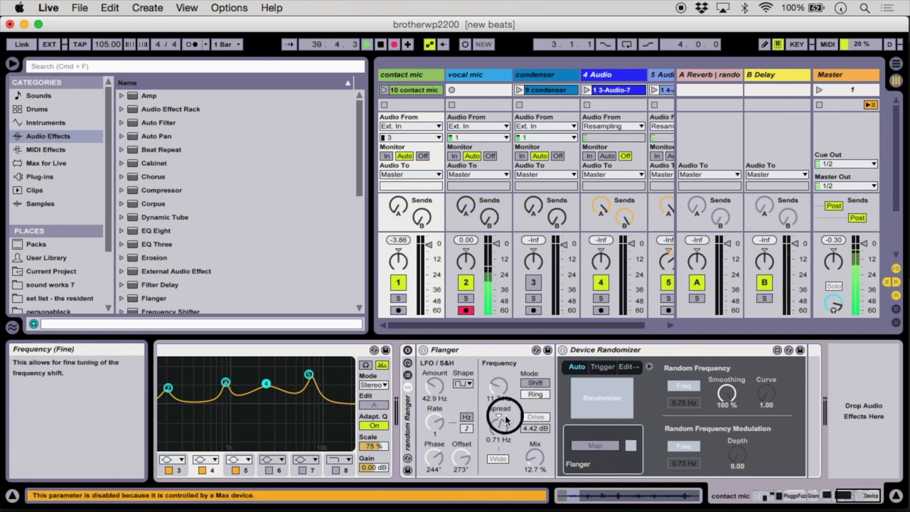
scroll(503, 418, up, 10)
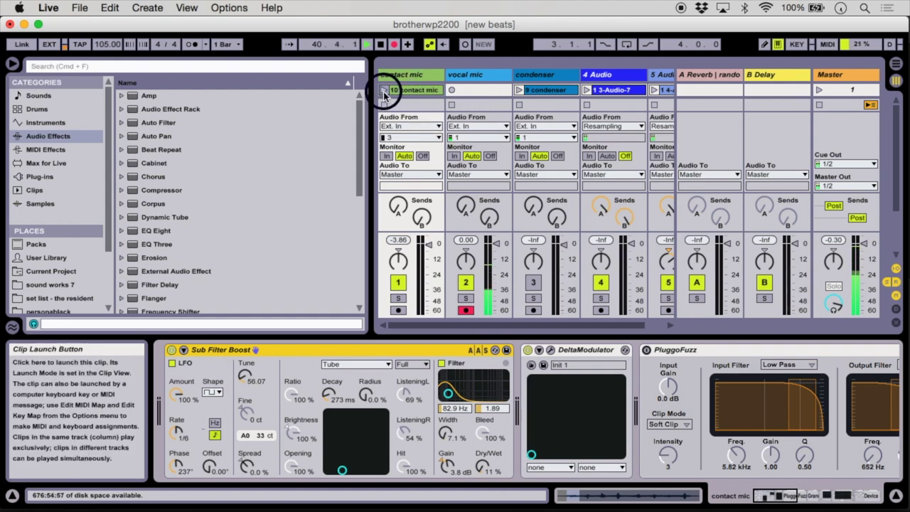
click(384, 91)
- Turn on PluggoFuzz and Granular Stereo Faker, then stop the contact mic clip
scroll(600, 381, down, 5)
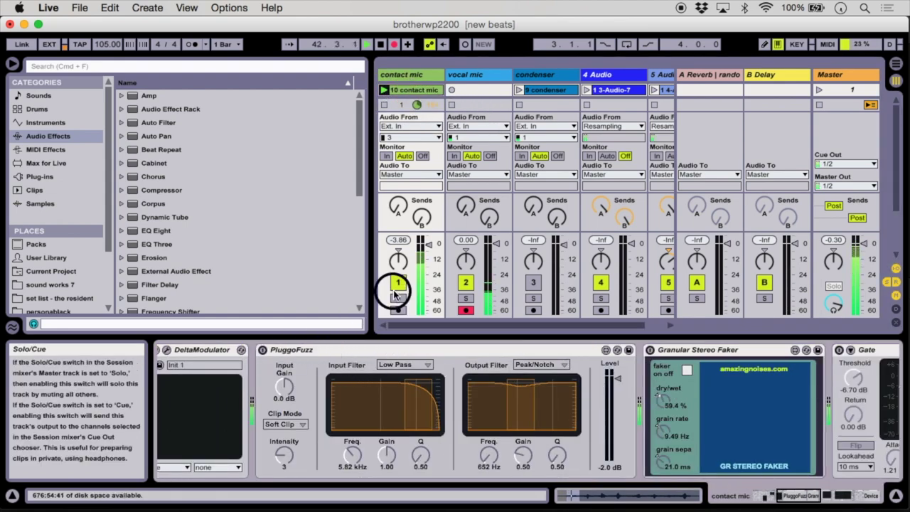
click(263, 351)
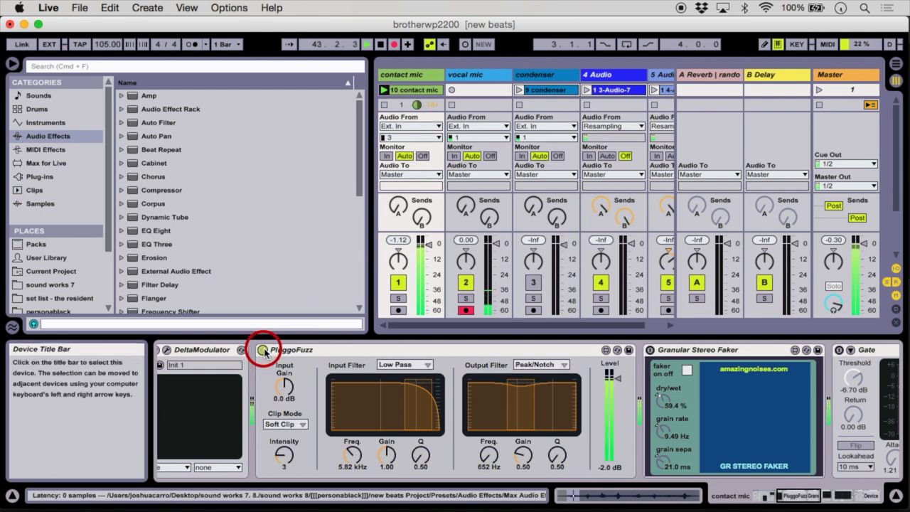
click(651, 353)
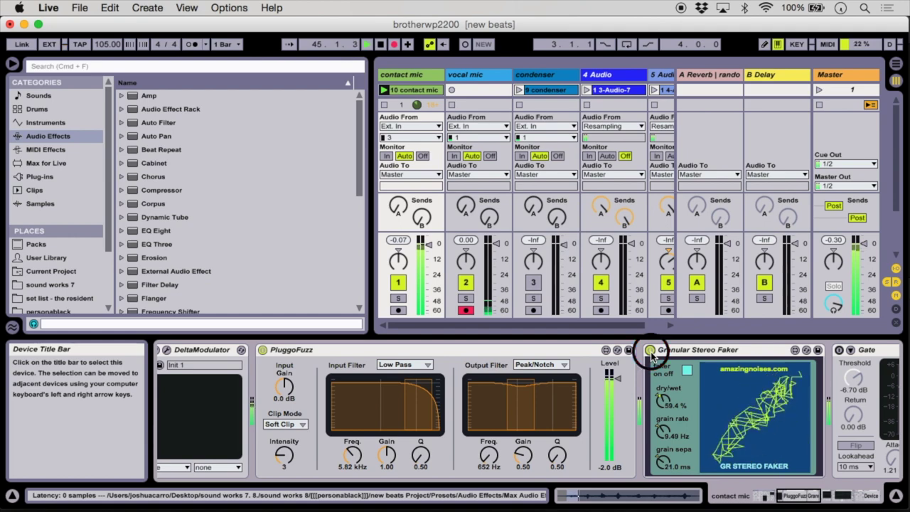
scroll(650, 353, right, 5)
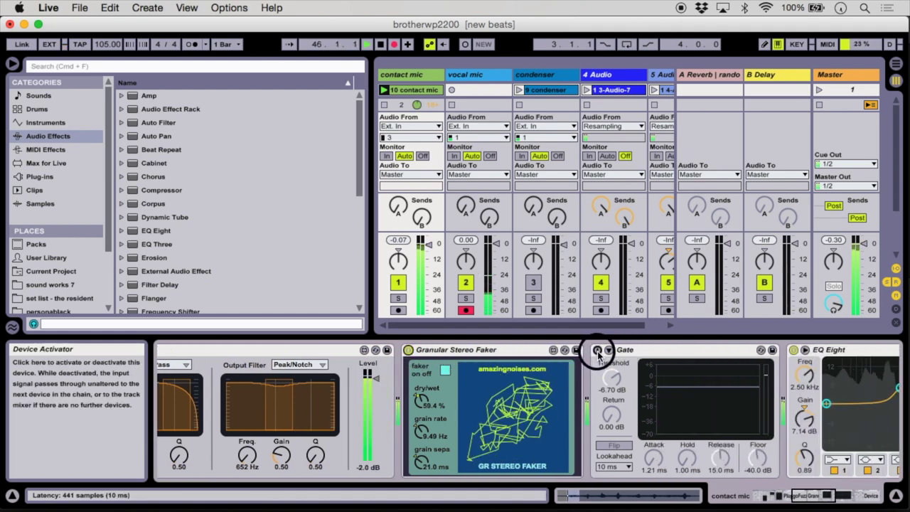
click(384, 105)
- Replay the contact mic clip with the Gate device turned on, then stop it
scroll(573, 374, right, 1)
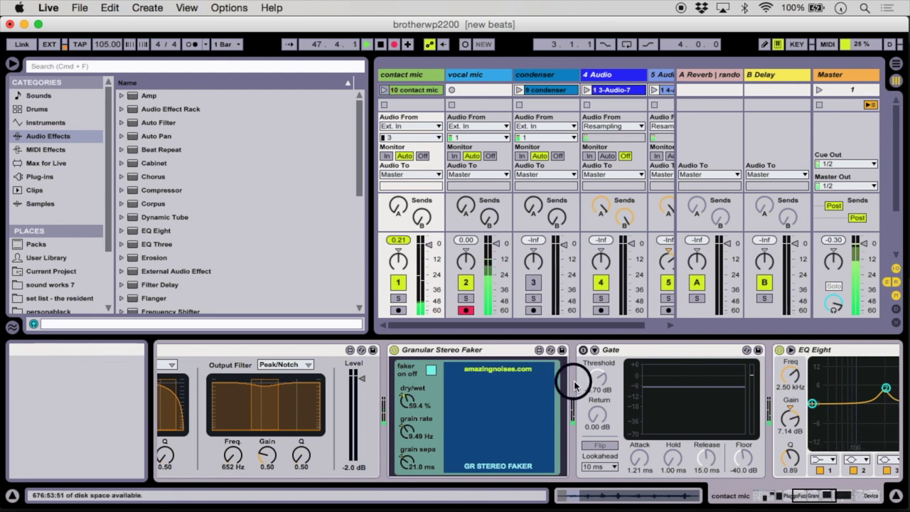
scroll(471, 434, right, 4)
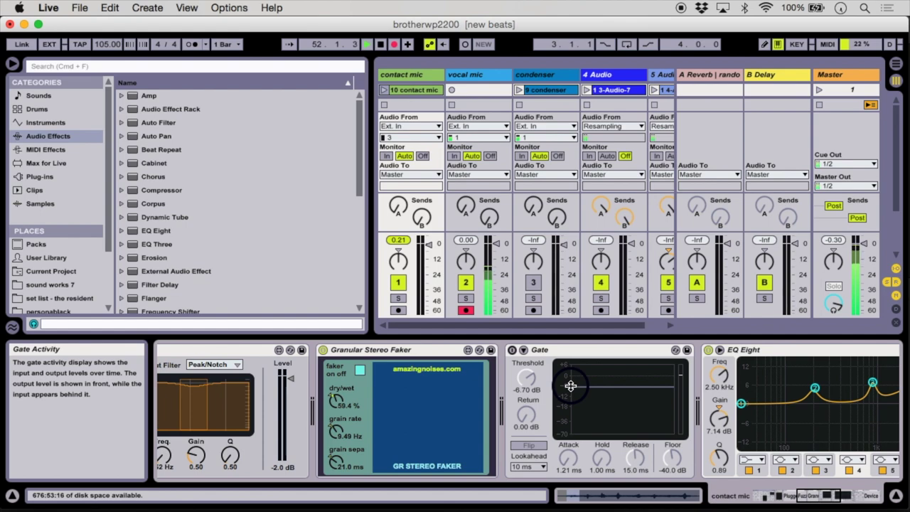
click(384, 89)
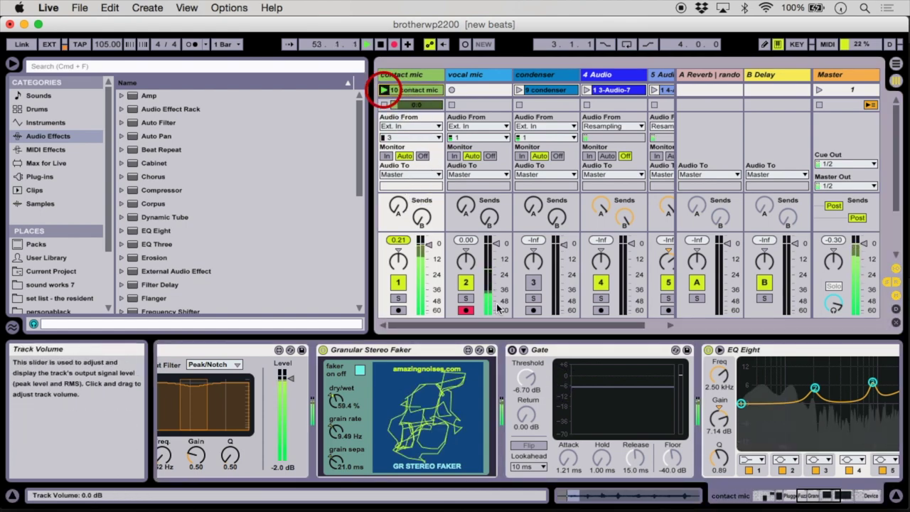
click(512, 349)
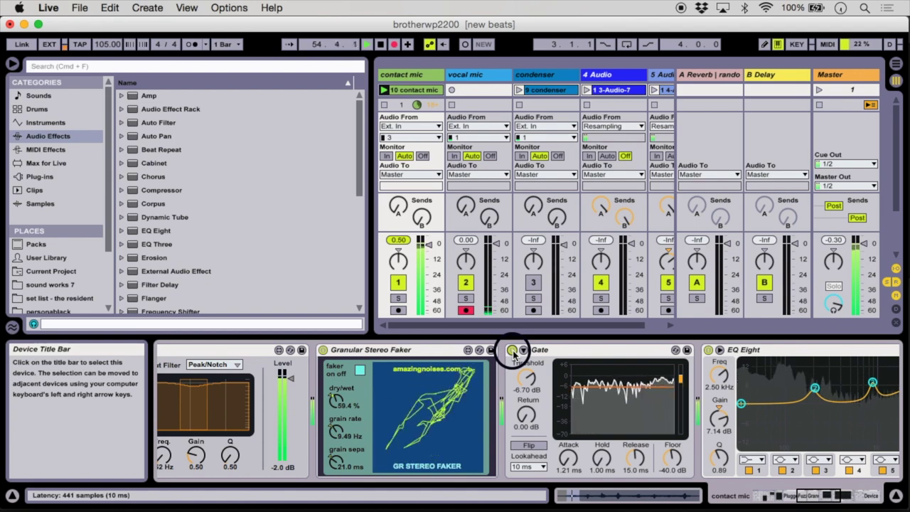
click(384, 106)
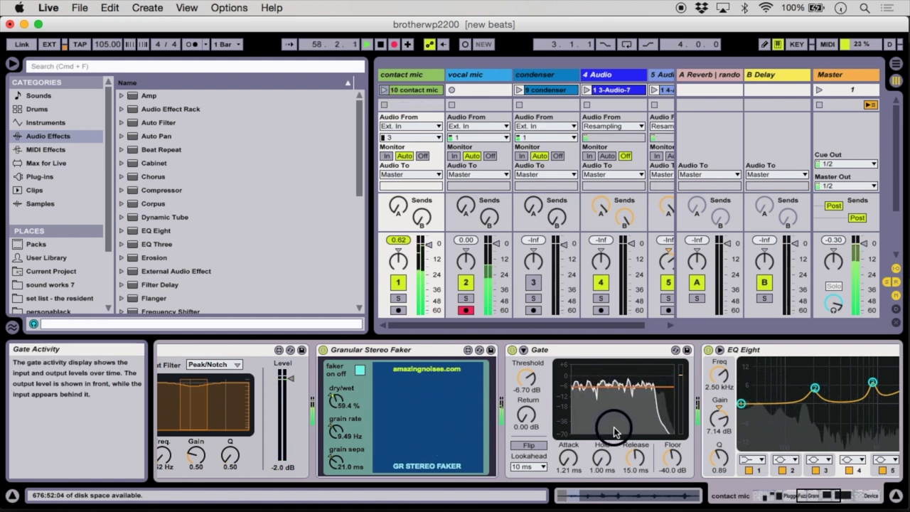
scroll(630, 407, right, 3)
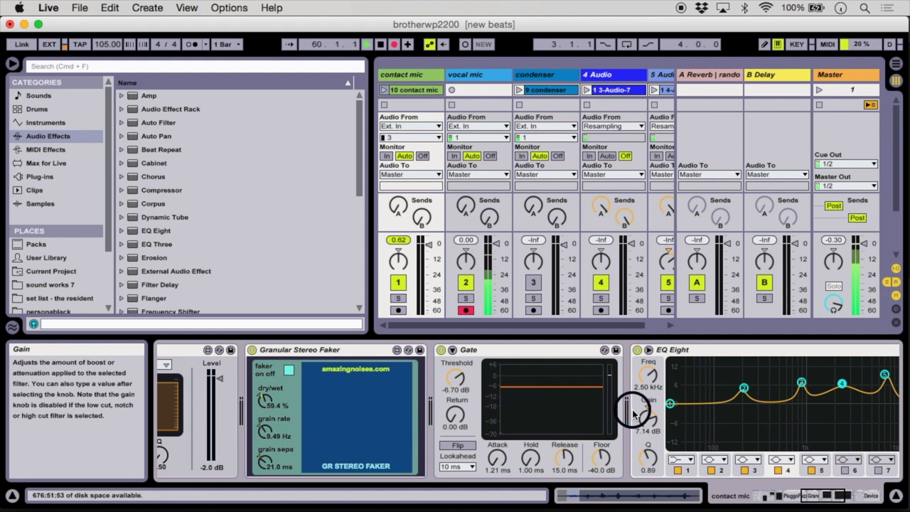
- Scroll to the end of the contact mic chain and turn on the Flanger device
scroll(633, 414, right, 15)
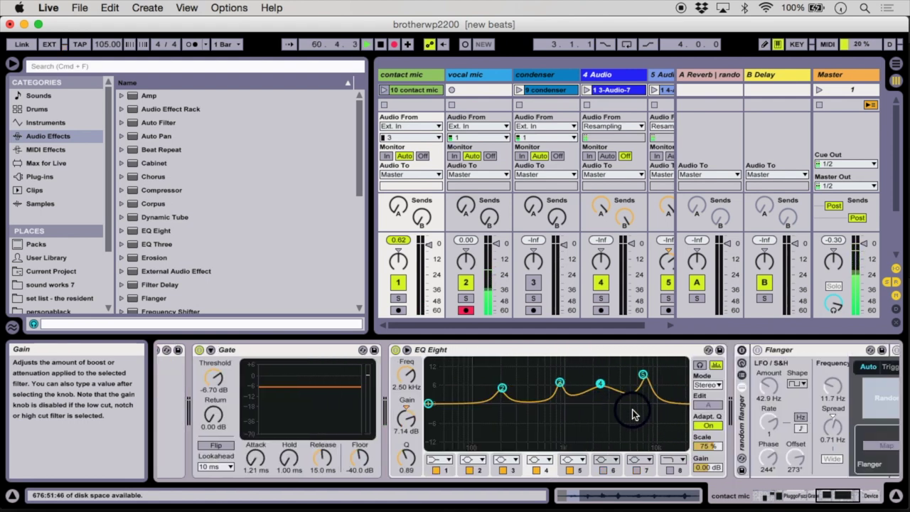
scroll(632, 414, right, 4)
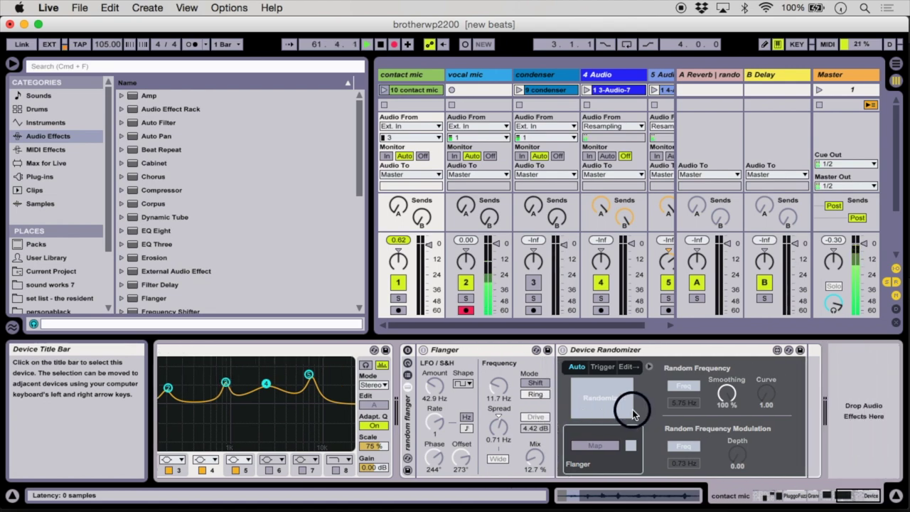
click(408, 350)
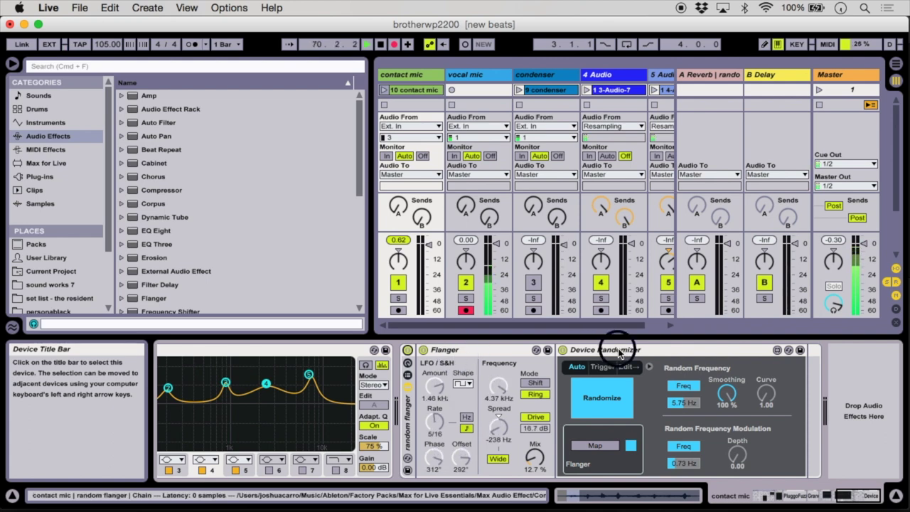
- Map the Device Randomizer to the Flanger, test the Flanger knobs, and relaunch the contact mic clip
click(608, 446)
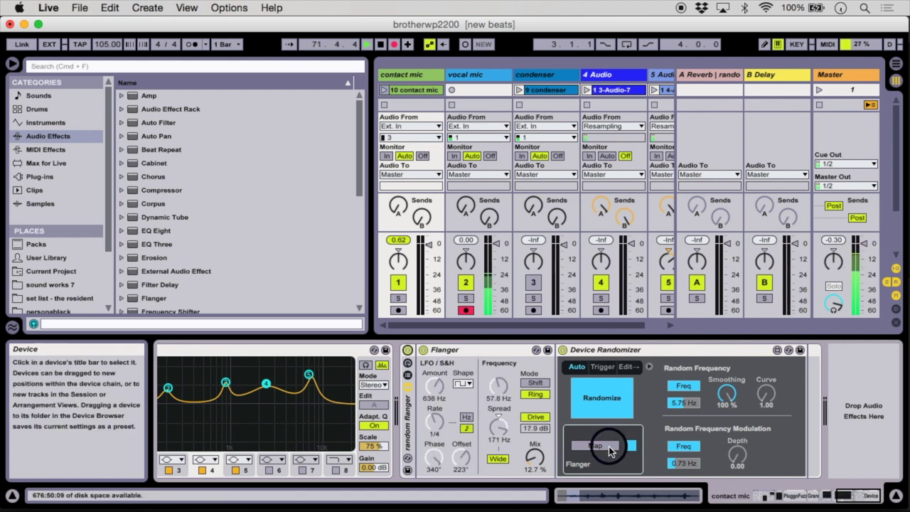
click(469, 350)
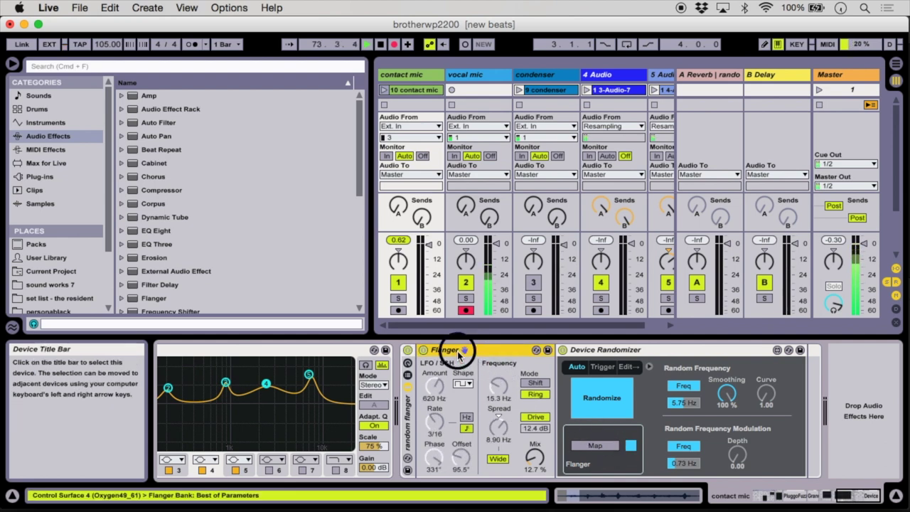
click(492, 404)
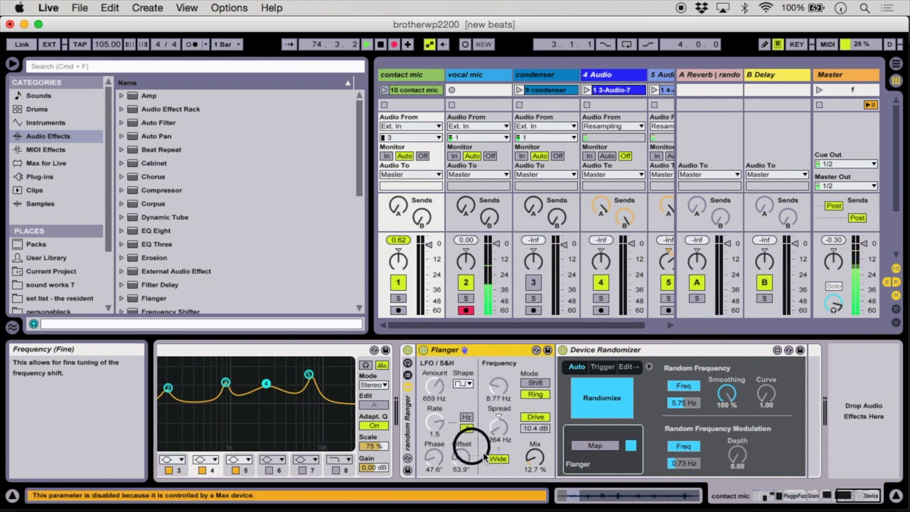
click(491, 403)
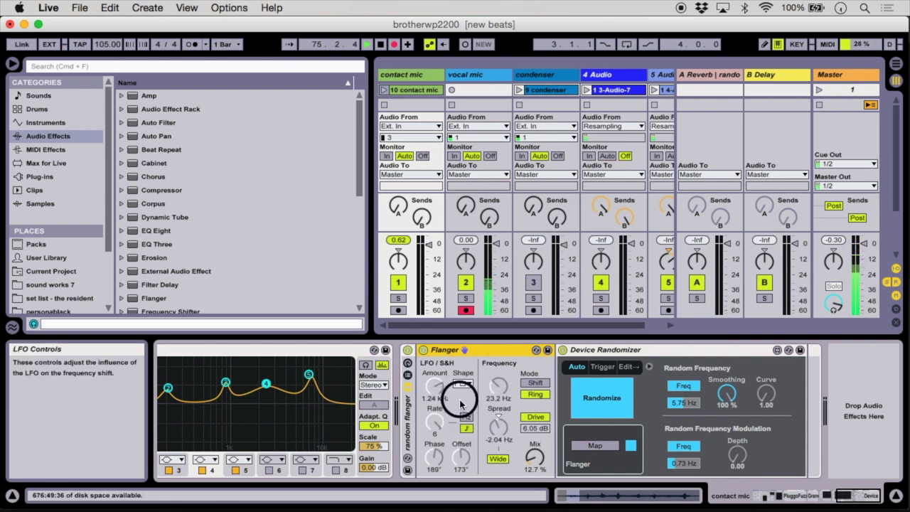
click(505, 393)
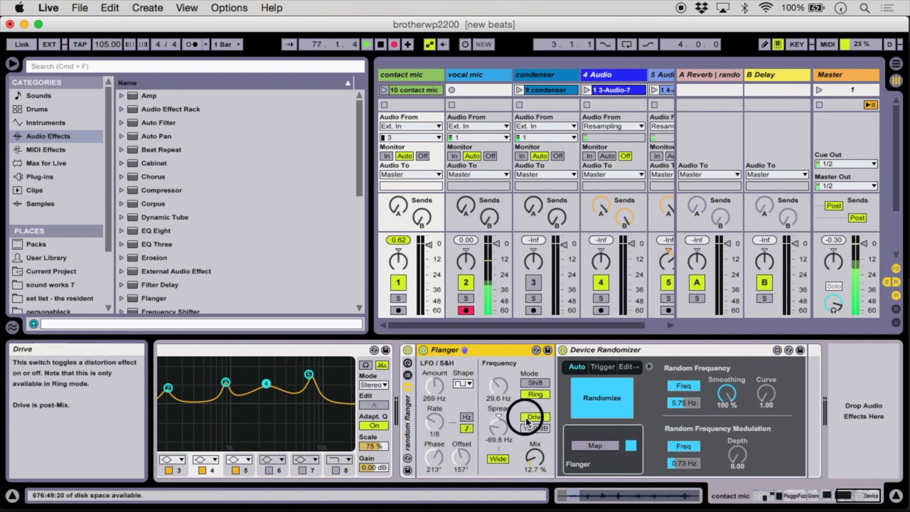
click(509, 410)
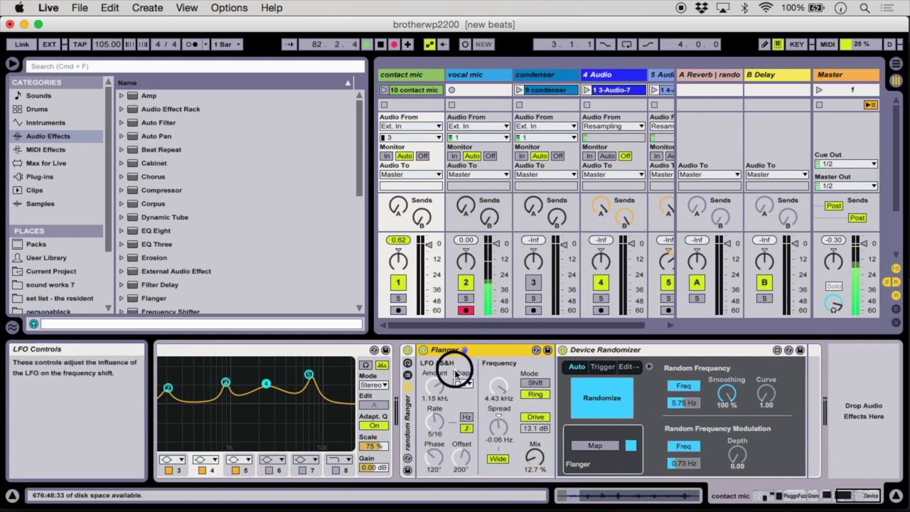
click(384, 90)
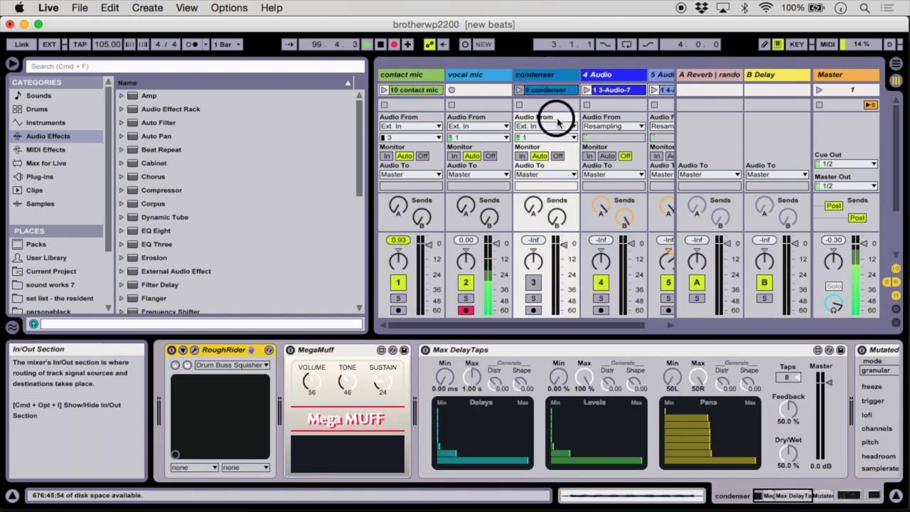
click(547, 79)
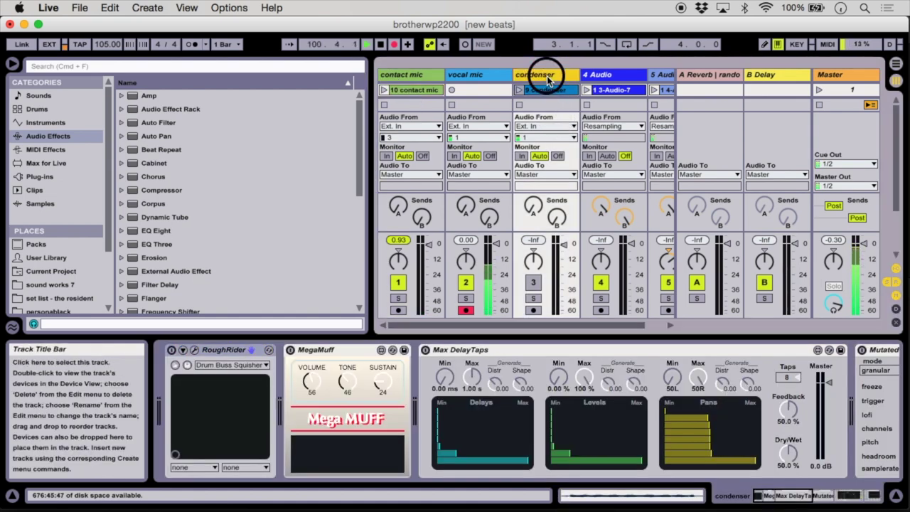
click(540, 89)
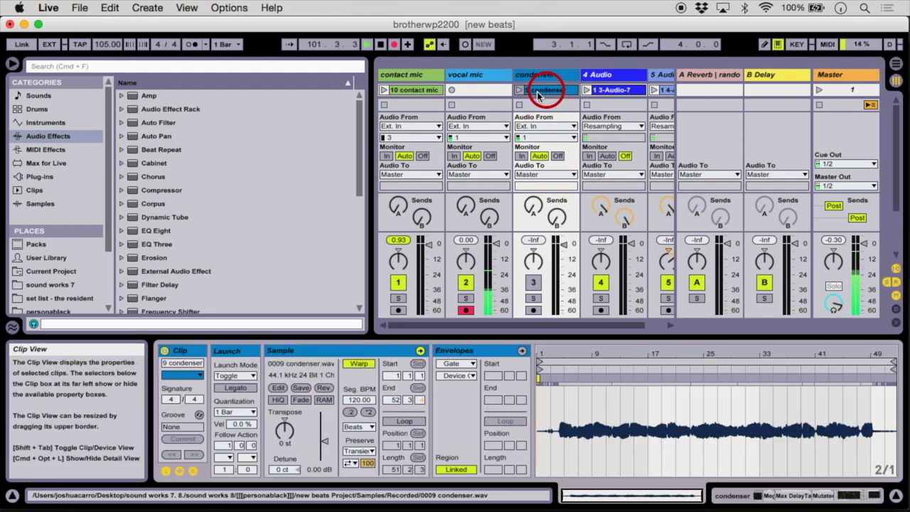
click(533, 282)
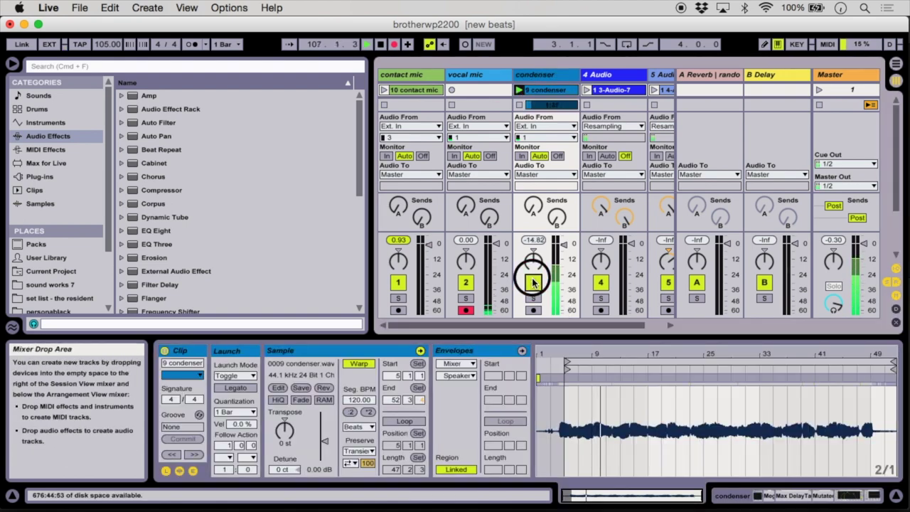
click(520, 106)
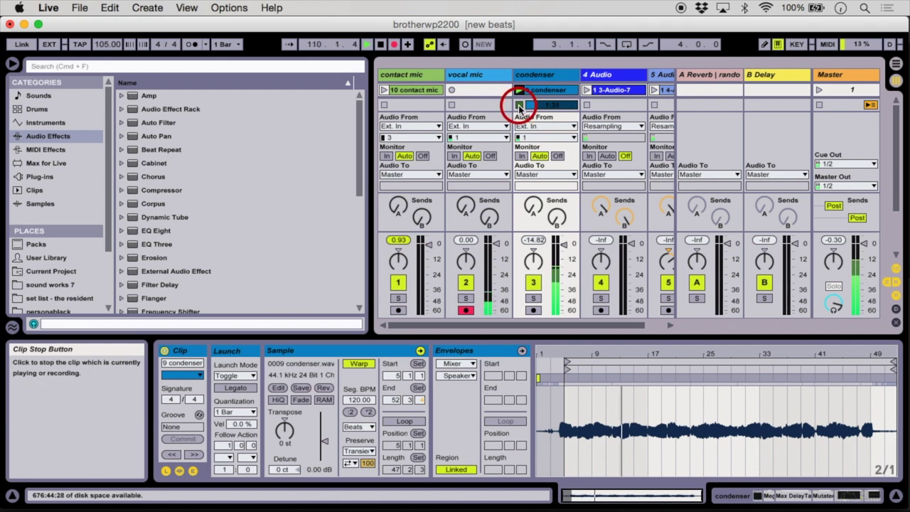
double_click(548, 80)
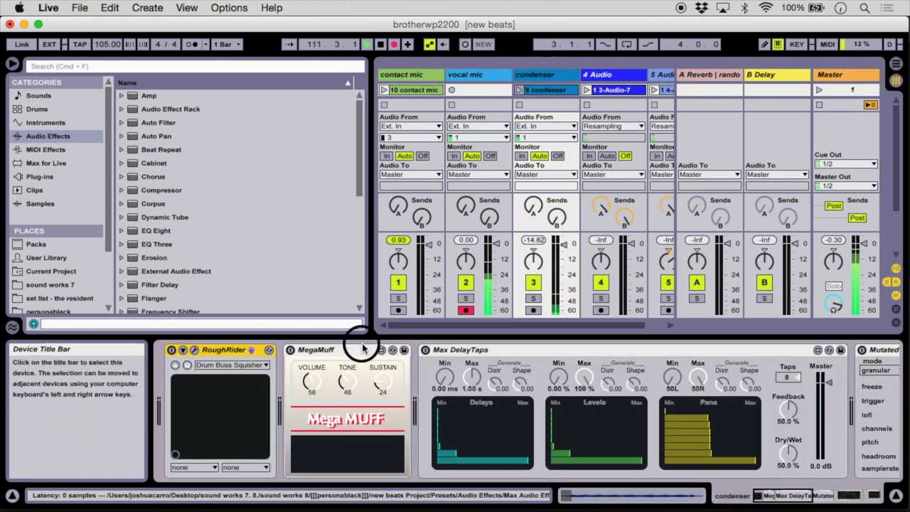
- Switch on RoughRider and MegaMuff, lower the EQ Eight notch band, and enable EQ Eight
click(173, 353)
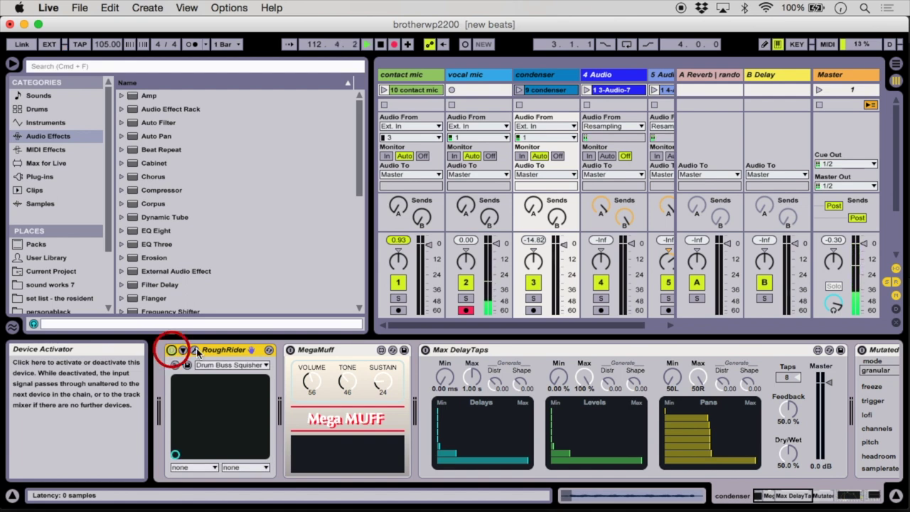
click(290, 351)
click(427, 354)
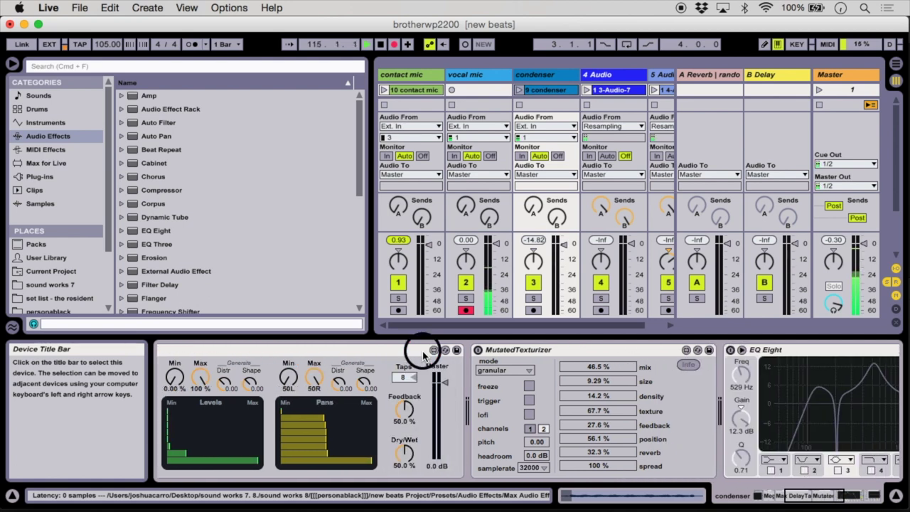
click(472, 349)
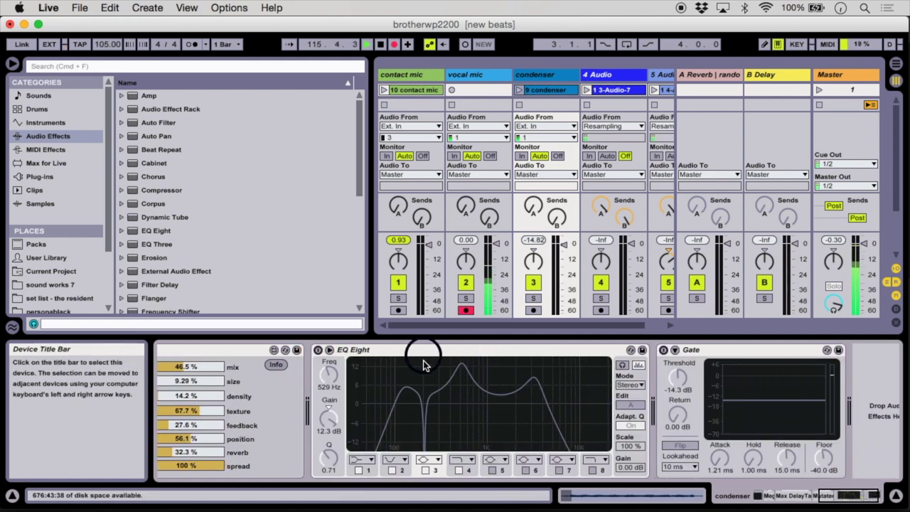
drag(422, 372, 430, 420)
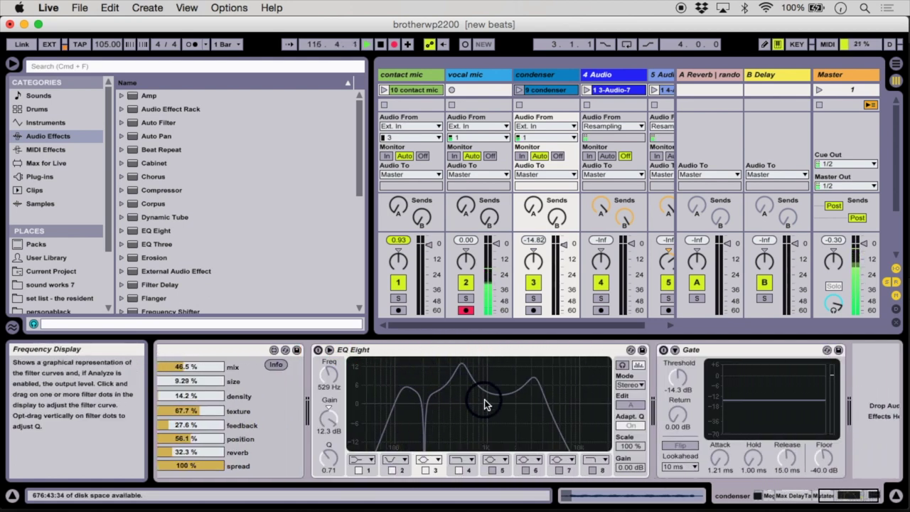
click(318, 350)
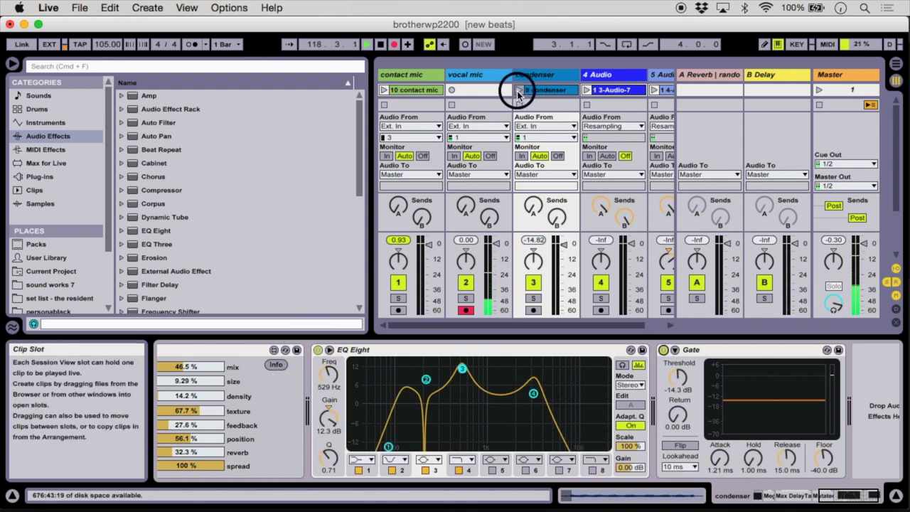
- Play the 9 condenser clip, switching off Gate, MutatedTexturizer, Max DelayTaps, MegaMuff and RoughRider in turn
click(519, 90)
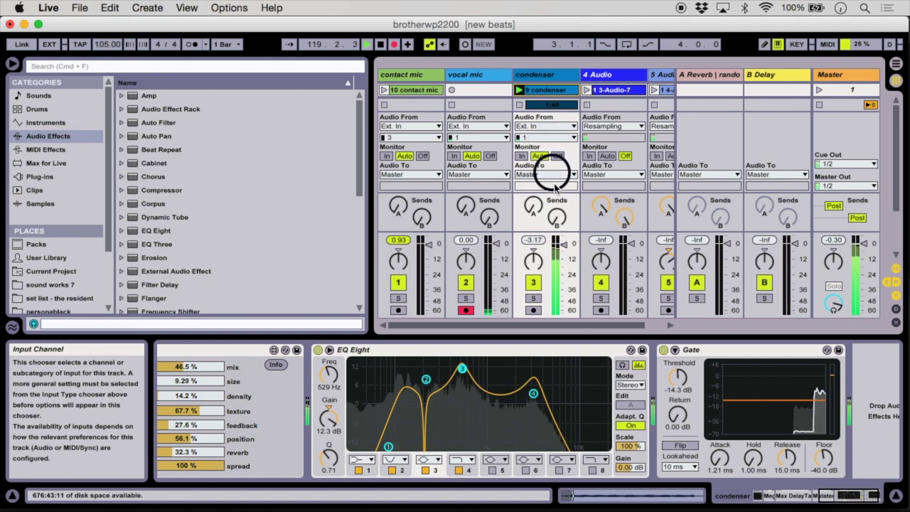
click(664, 350)
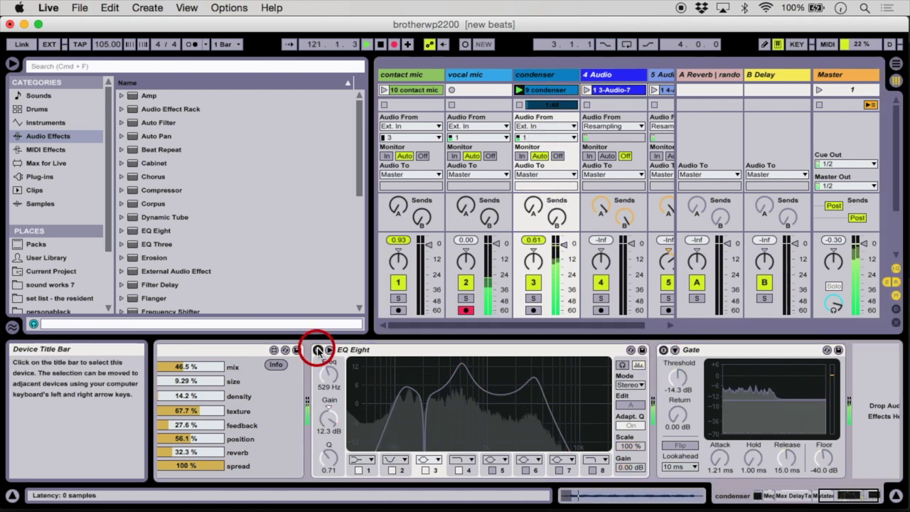
click(258, 349)
click(279, 350)
key(Left)
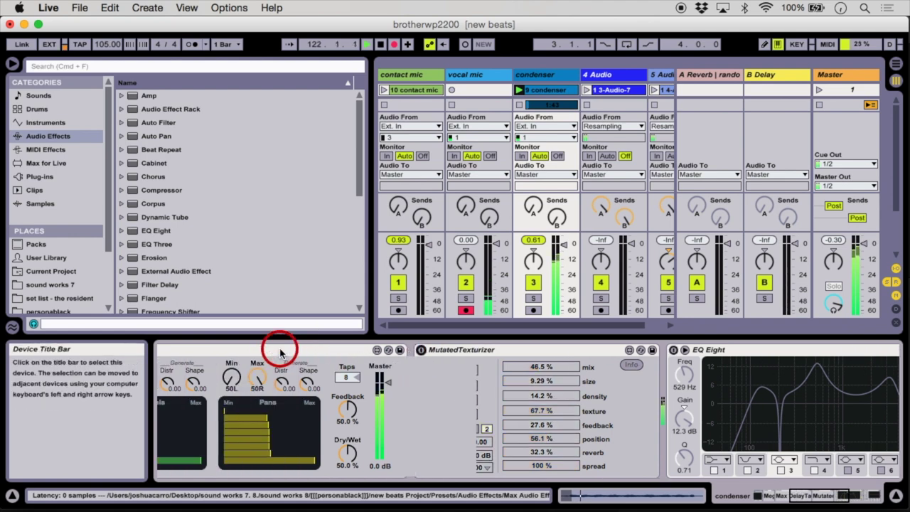
click(240, 349)
key(Left)
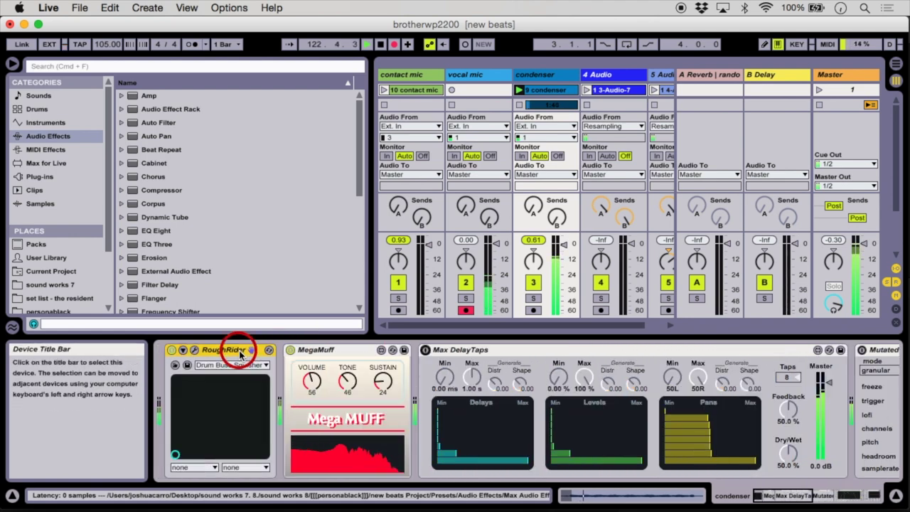
click(290, 350)
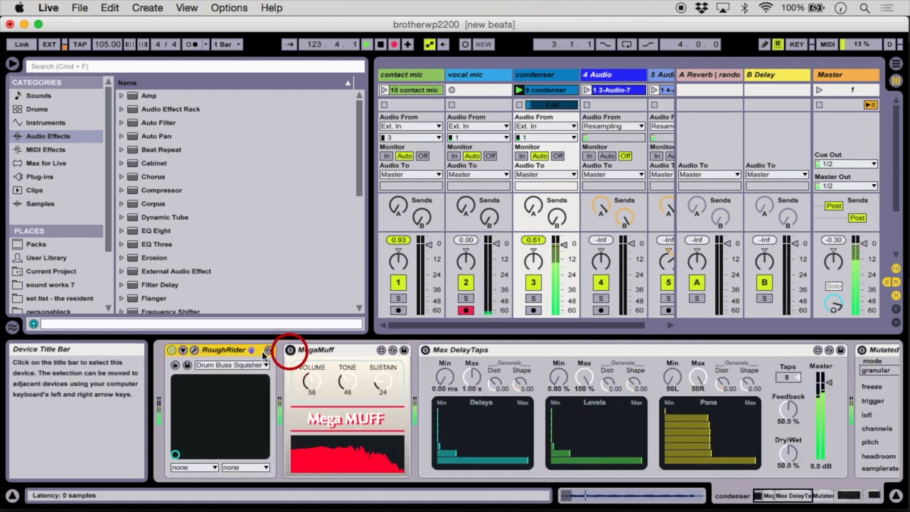
click(172, 350)
- Switch RoughRider, MegaMuff, Max DelayTaps, MutatedTexturizer, EQ Eight and Gate back on
click(173, 350)
click(291, 351)
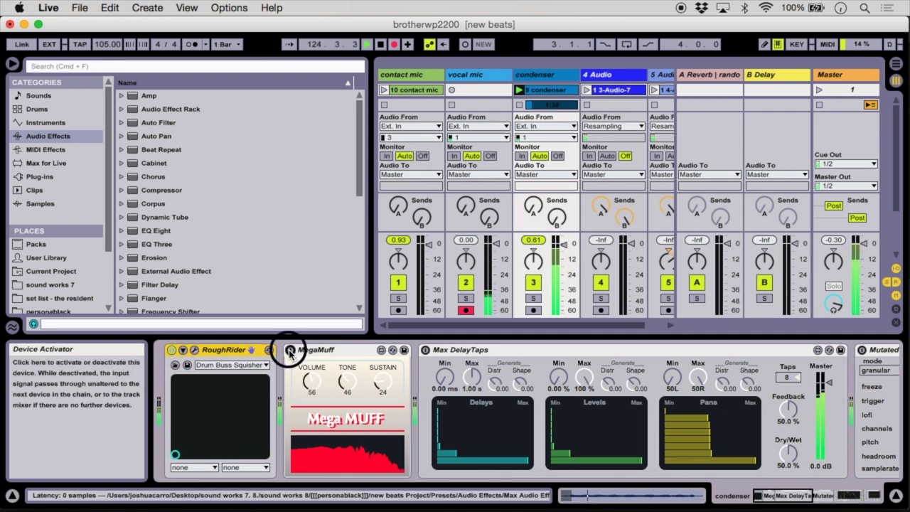
click(424, 350)
key(Right)
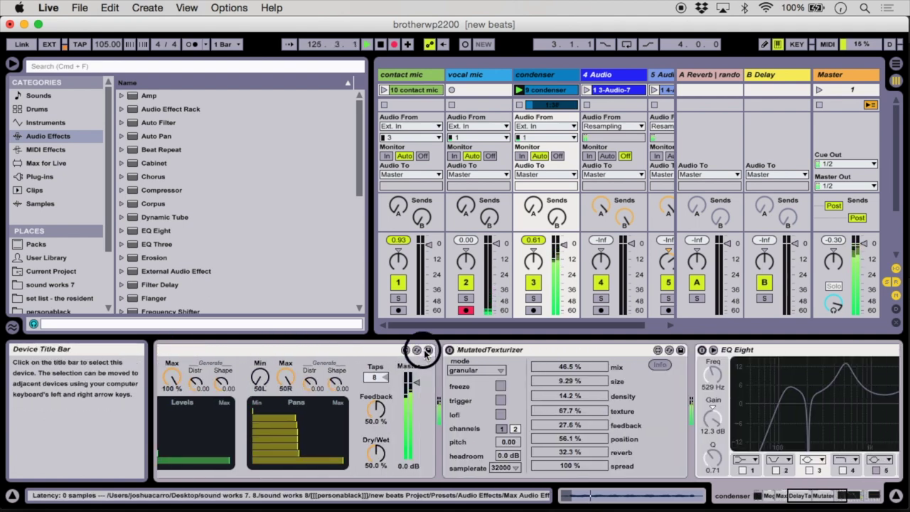
click(451, 350)
click(702, 350)
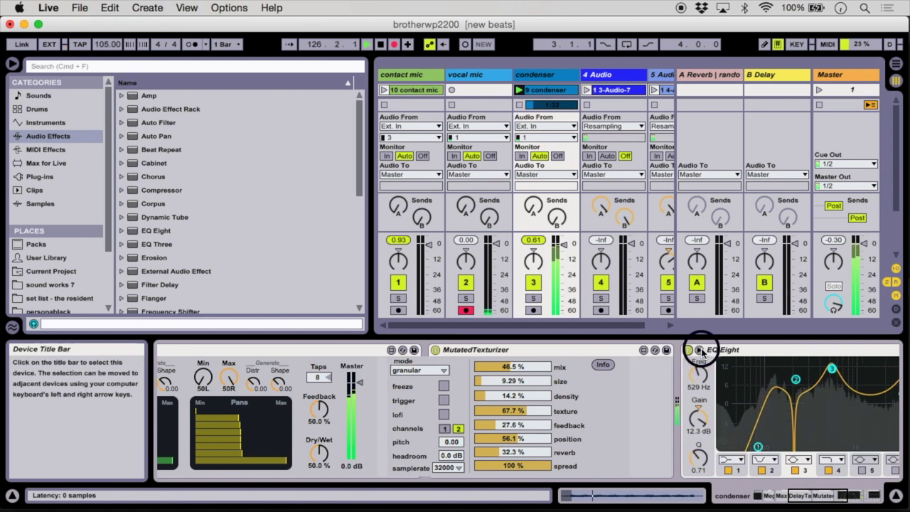
key(Right)
click(639, 350)
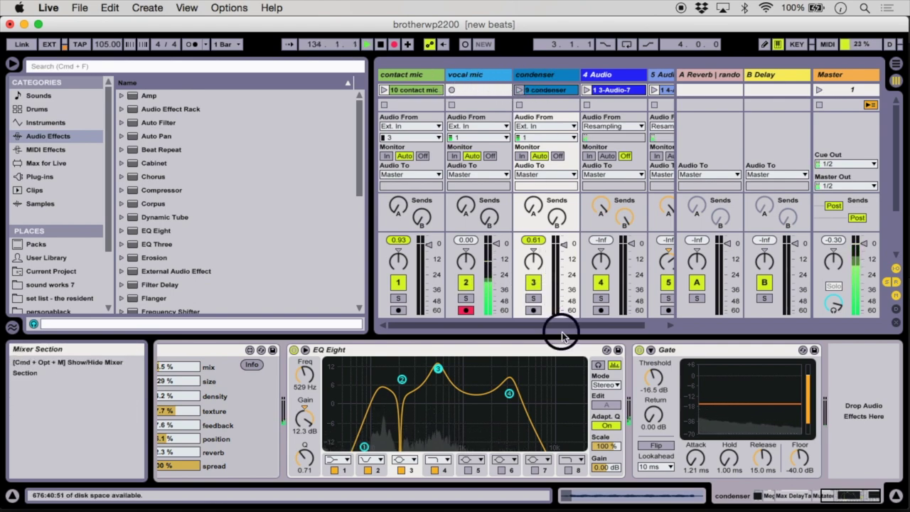
- Enlarge the Session View to show every clip slot and open clip 1 3-Audio-7 on 4 Audio
drag(562, 333, 562, 466)
click(520, 100)
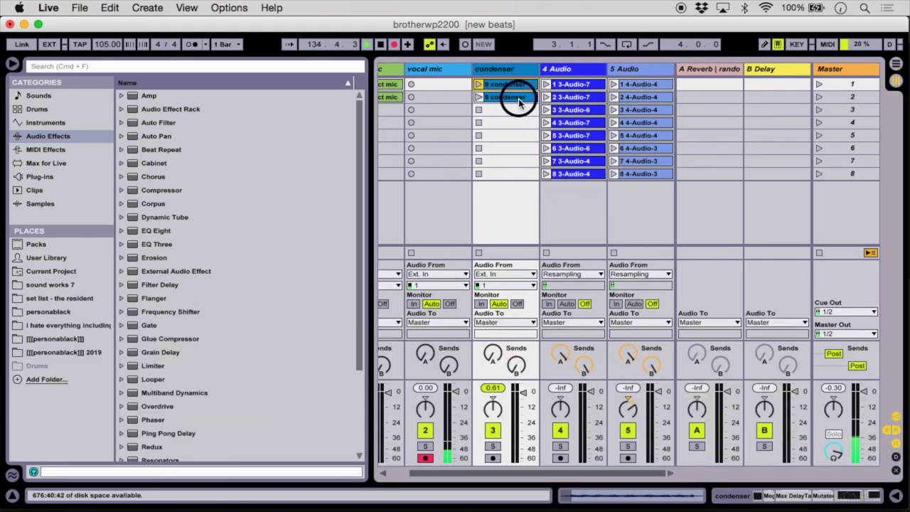
click(561, 69)
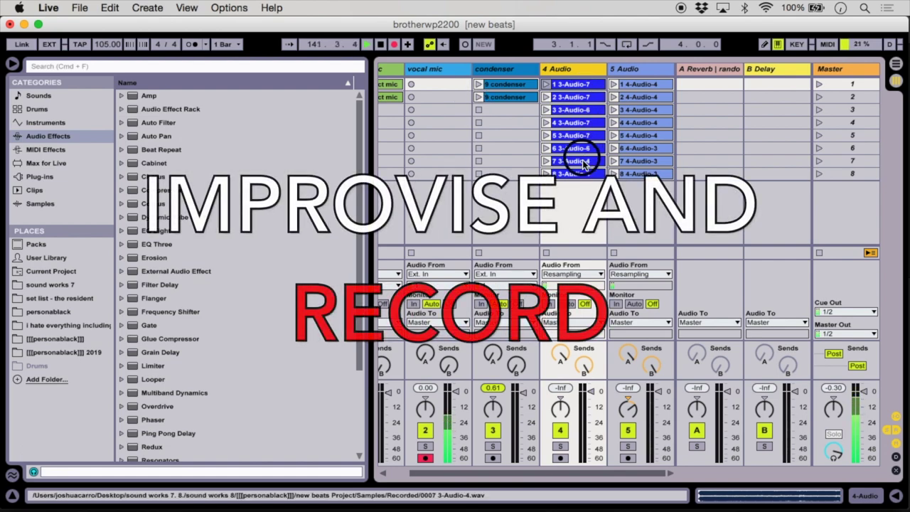
double_click(567, 84)
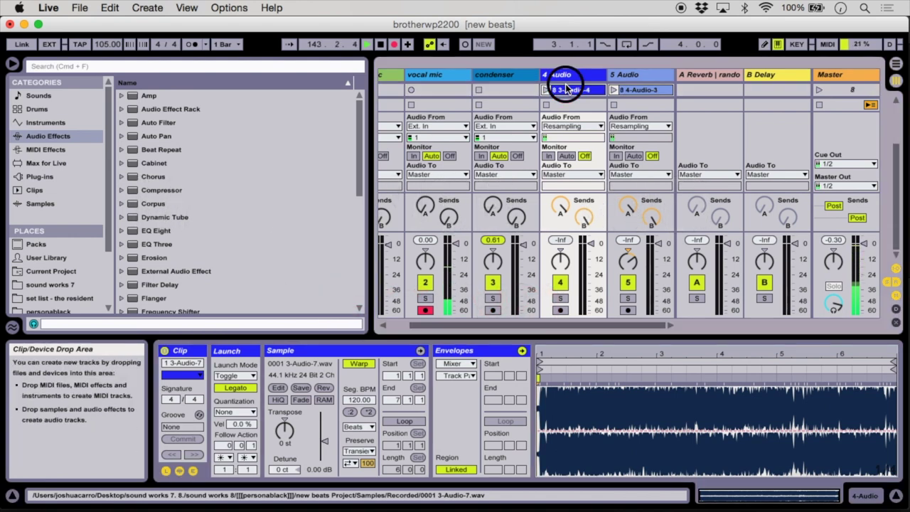
- Select all eight 4 Audio clips and keep their follow action set to Any for random playback
scroll(578, 93, down, 7)
shift+click(578, 91)
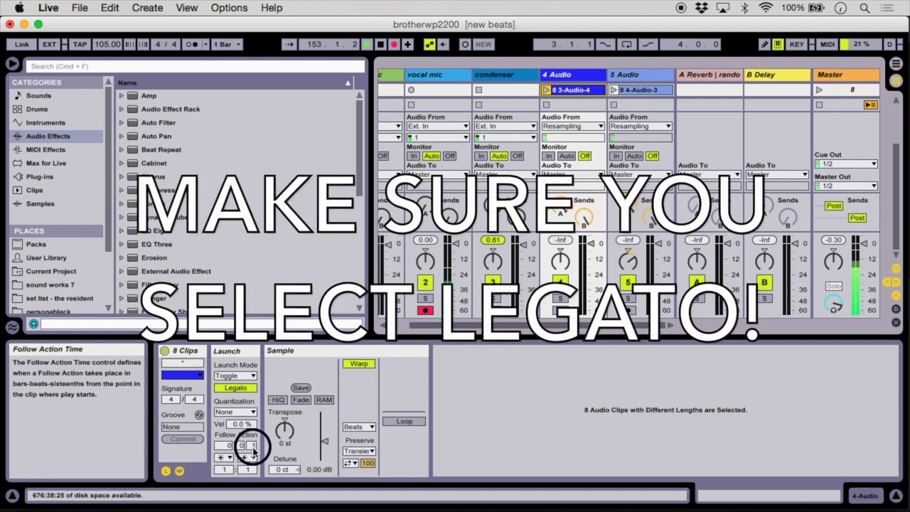
click(226, 457)
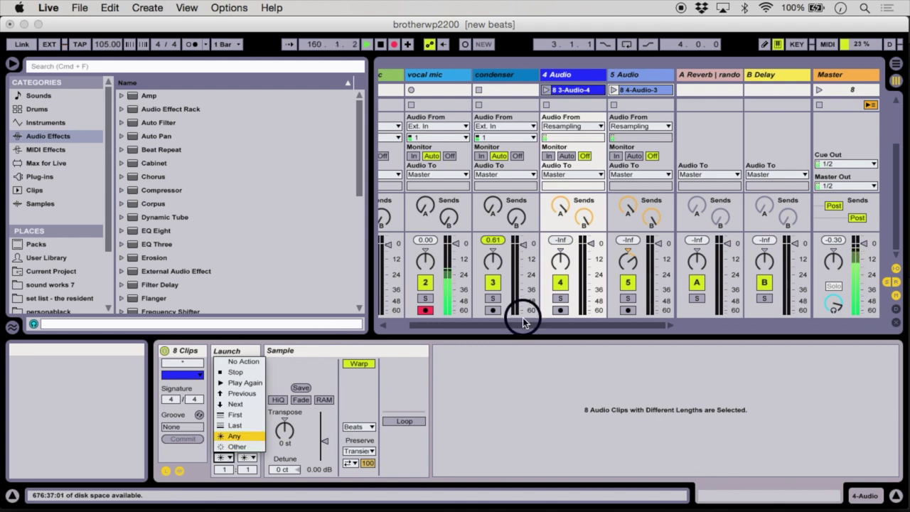
click(271, 419)
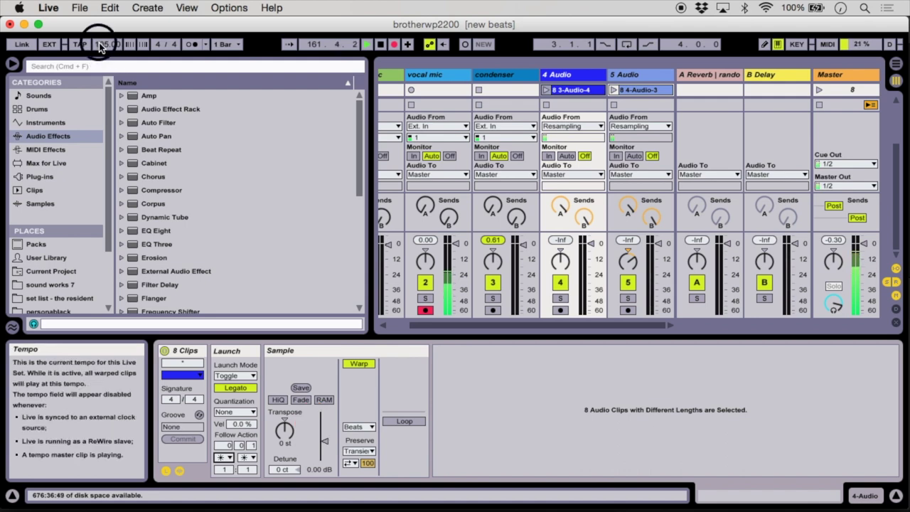
drag(611, 335, 613, 444)
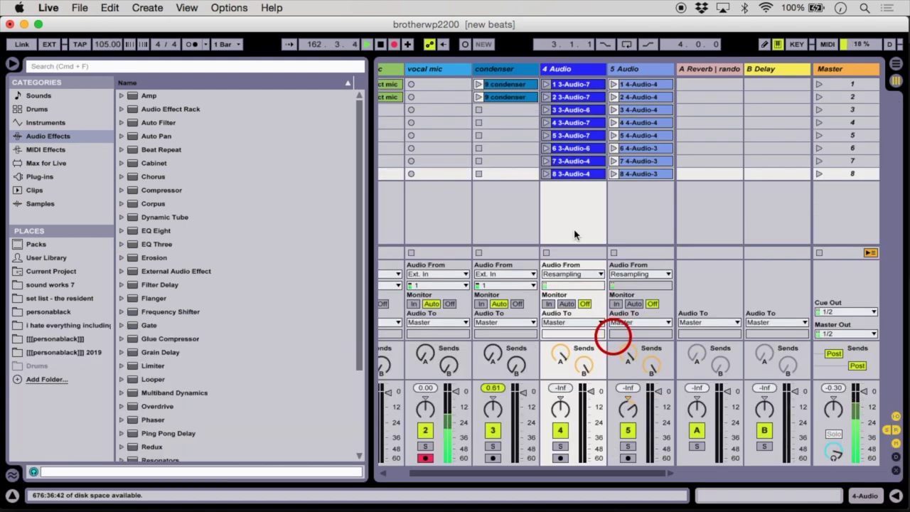
- Audition the 4 Audio random chain from its first clip, stop it, and open the first 5 Audio clip
scroll(521, 171, left, 3)
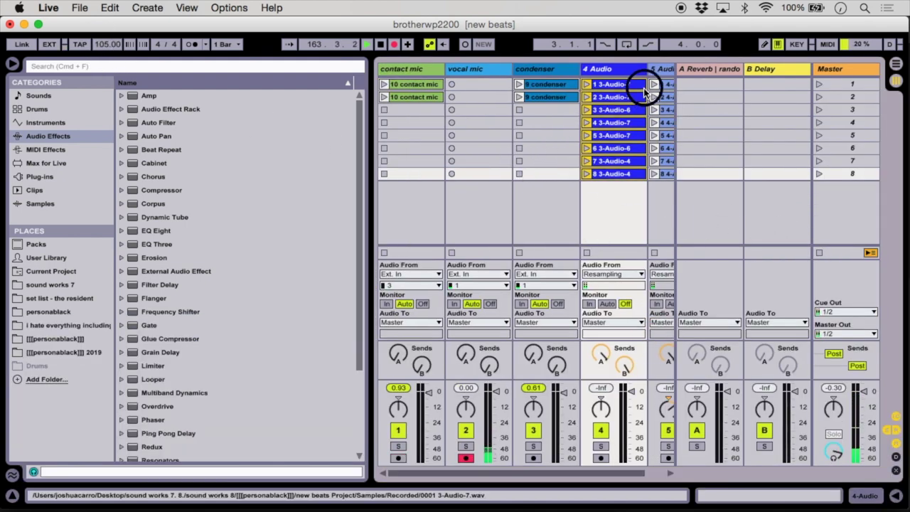
click(587, 84)
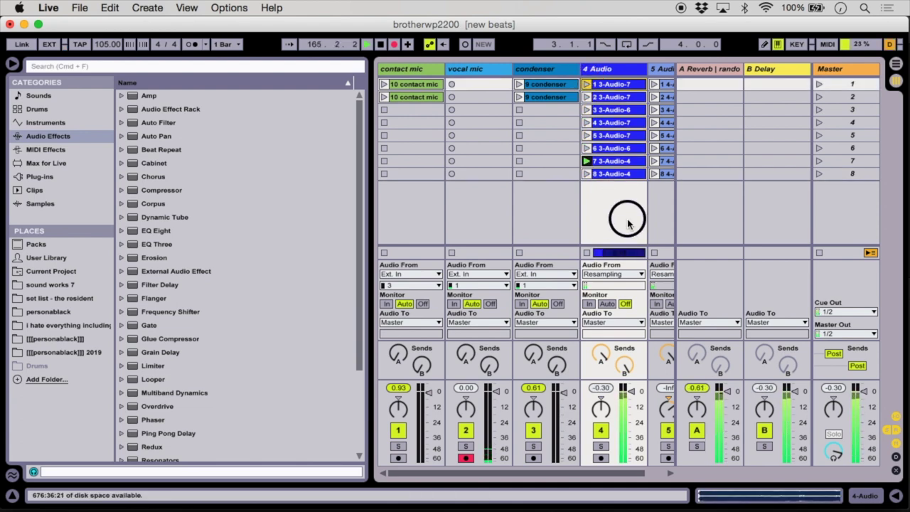
scroll(628, 224, right, 3)
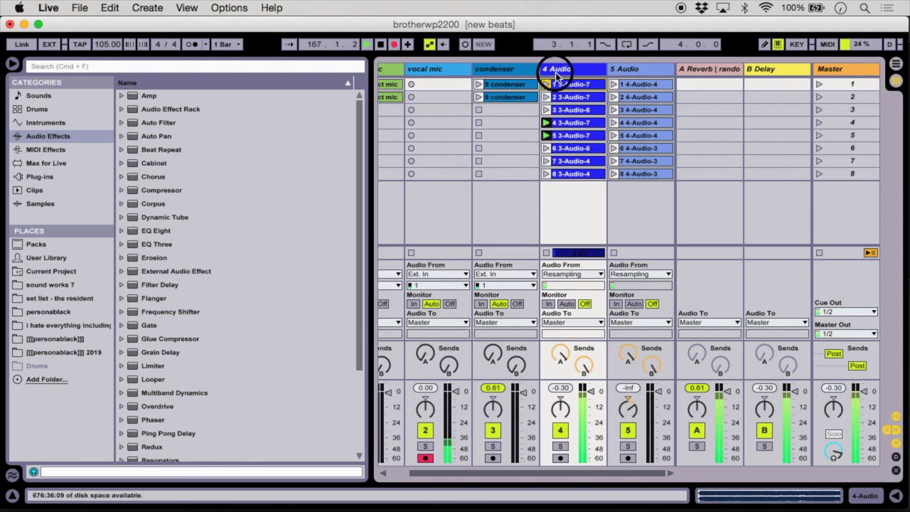
click(546, 253)
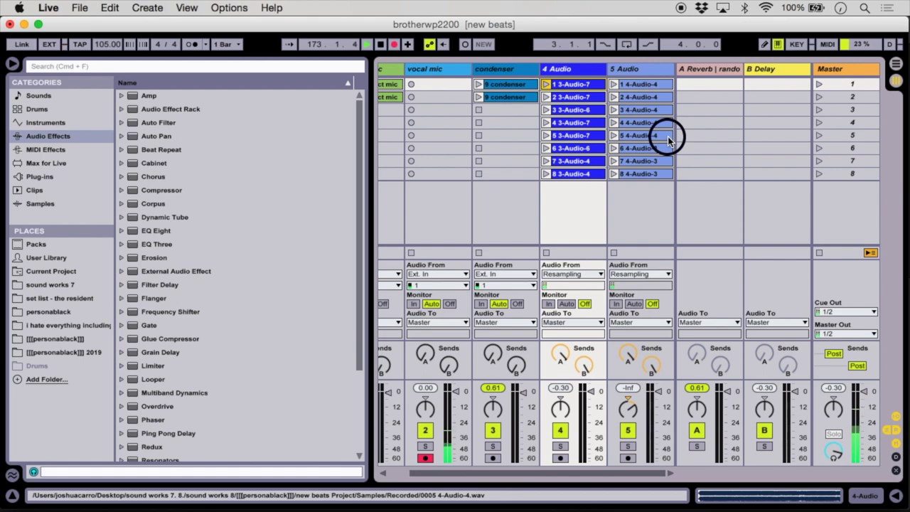
double_click(630, 85)
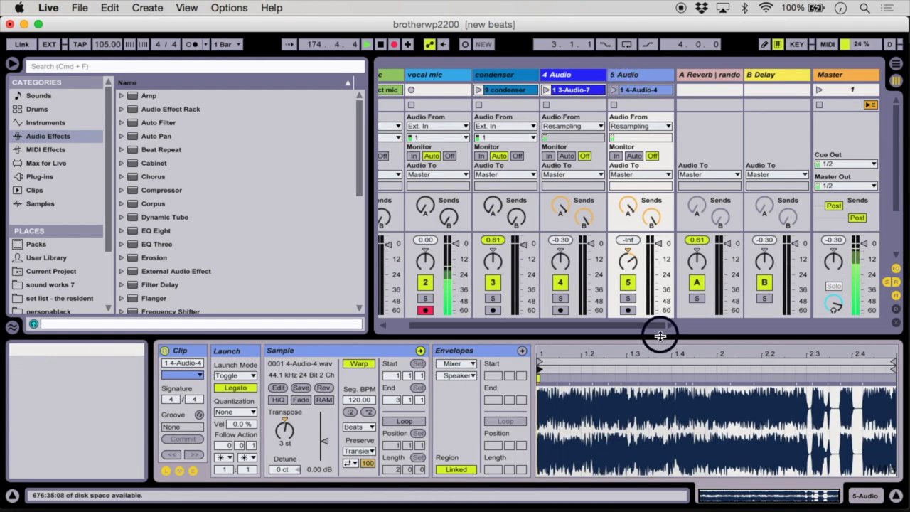
- Check the fifth 5 Audio clip's settings, launch the 5 Audio chain, then stop it
drag(661, 335, 670, 466)
click(636, 135)
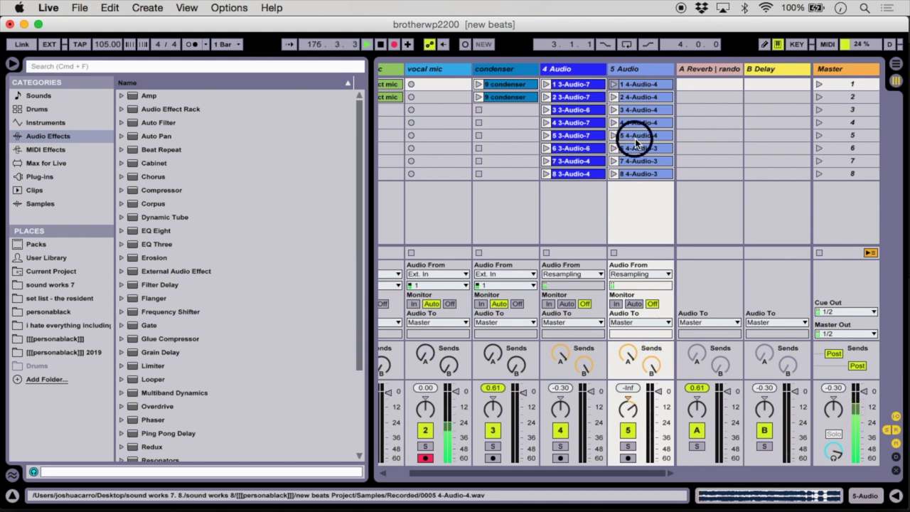
click(613, 84)
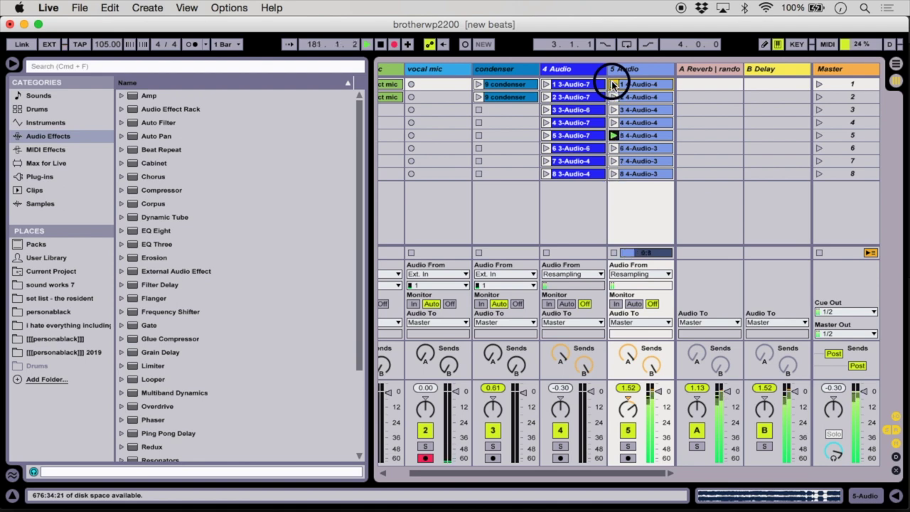
click(613, 122)
click(614, 252)
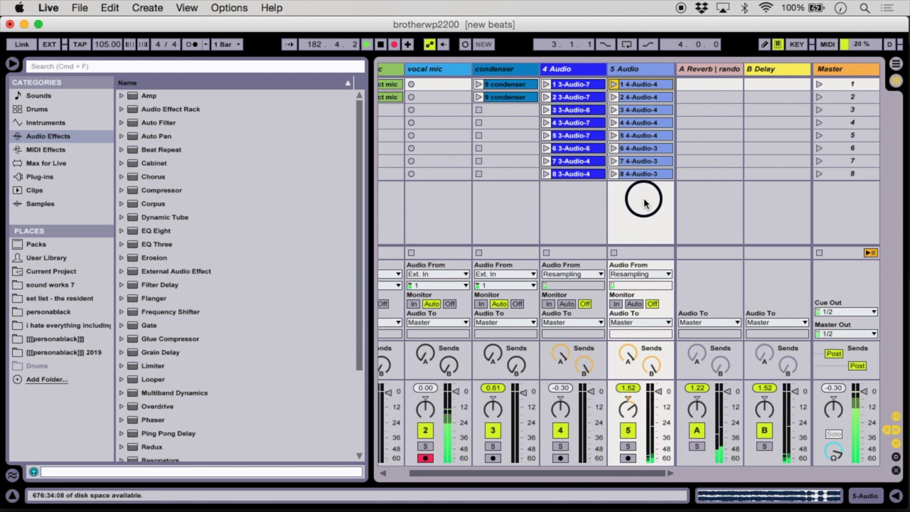
- Show the 4 Audio track's device chain and select the 5 Audio track
scroll(644, 203, left, 3)
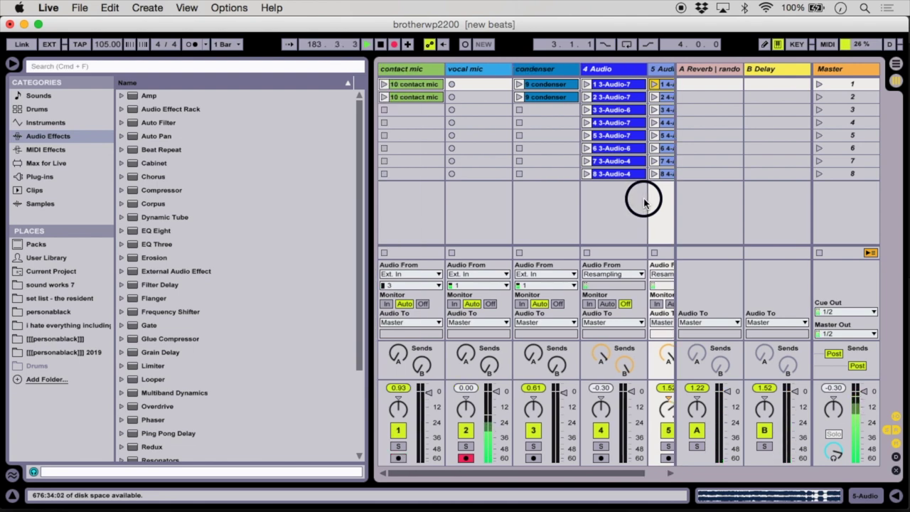
scroll(645, 204, right, 2)
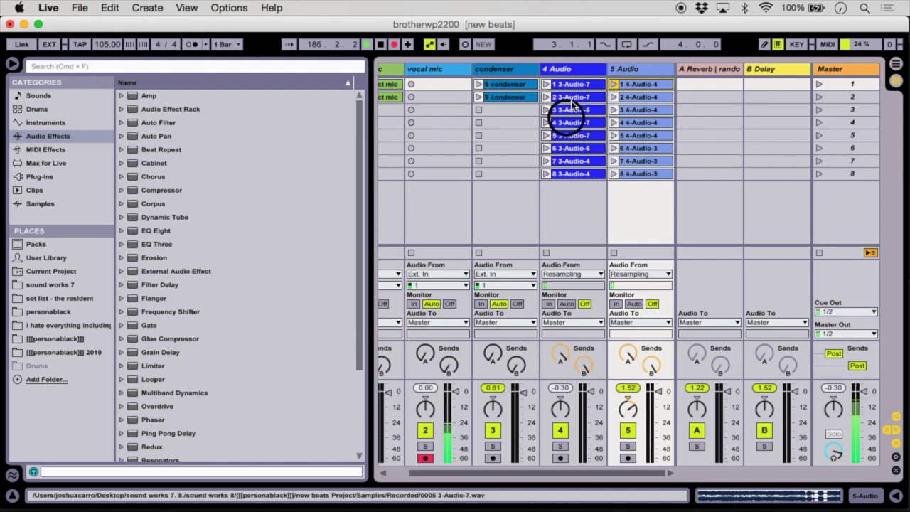
double_click(569, 68)
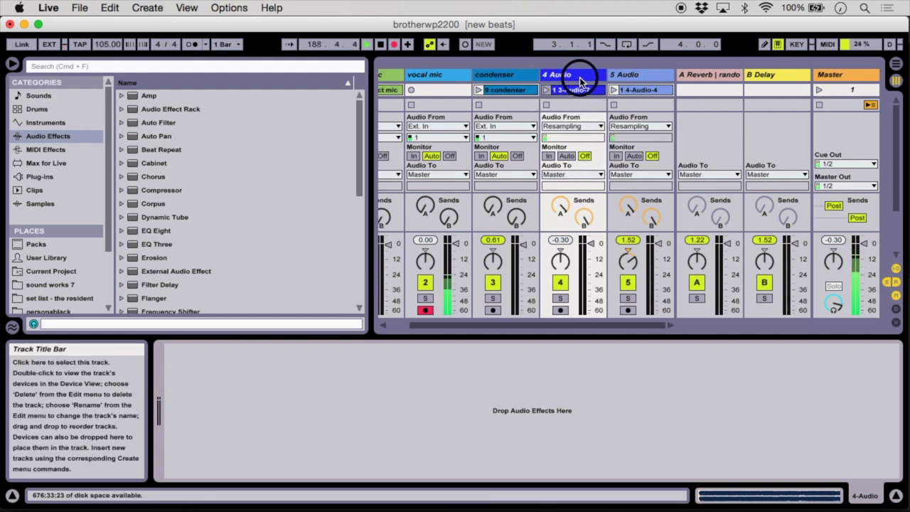
click(638, 77)
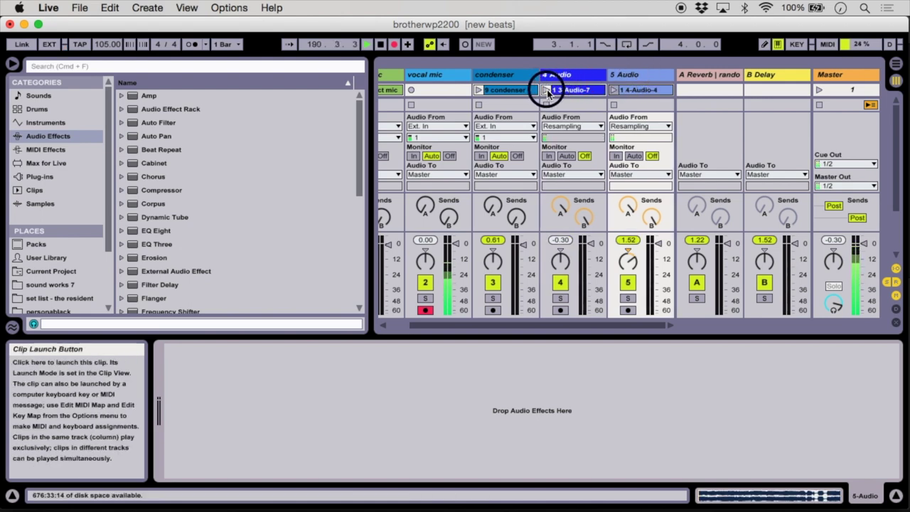
- Start the 4 Audio and 5 Audio chains together, toggling 4 Audio off and on, then silencing 5 Audio
click(548, 91)
click(613, 90)
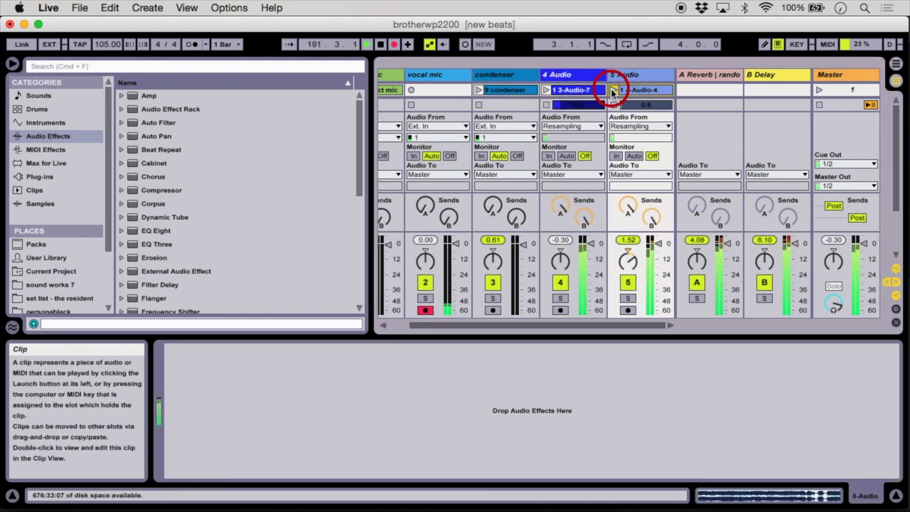
click(560, 282)
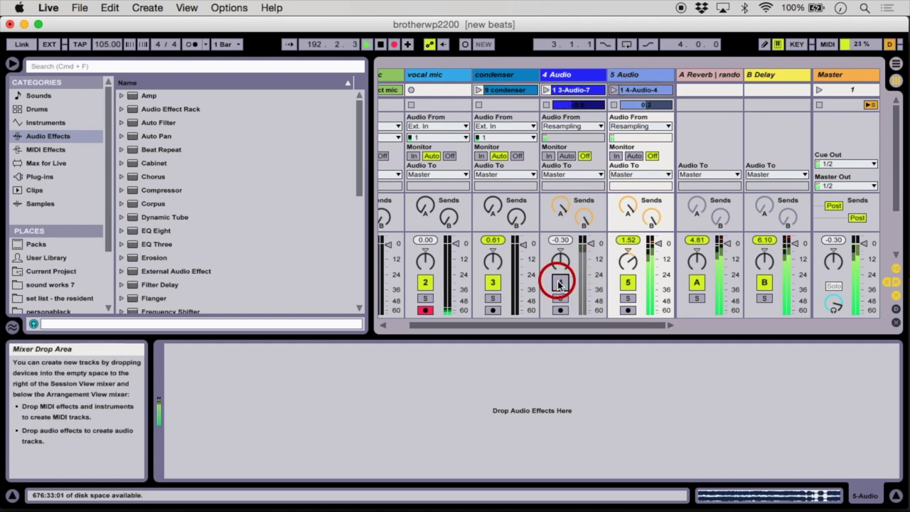
click(560, 282)
click(627, 283)
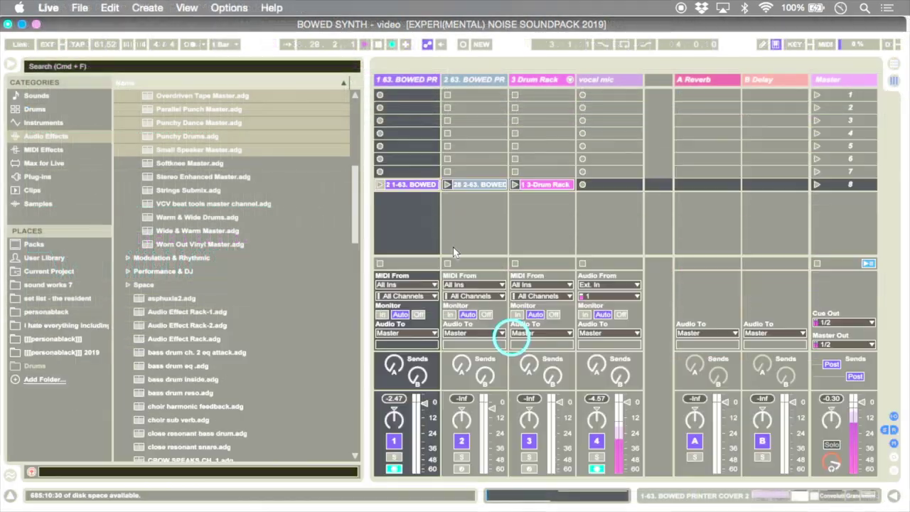
- Inspect the bowed synth clip and track 2's devices, then launch the clips on tracks 1 and 2
double_click(420, 184)
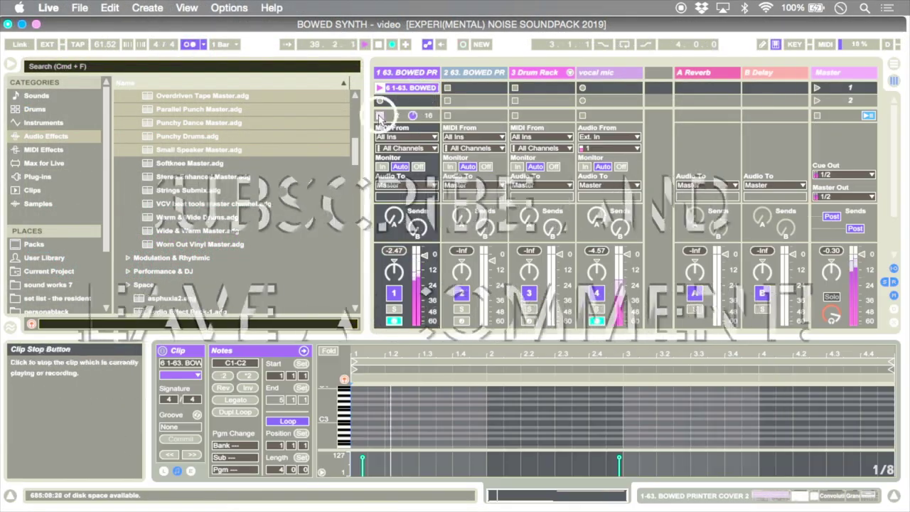
click(462, 313)
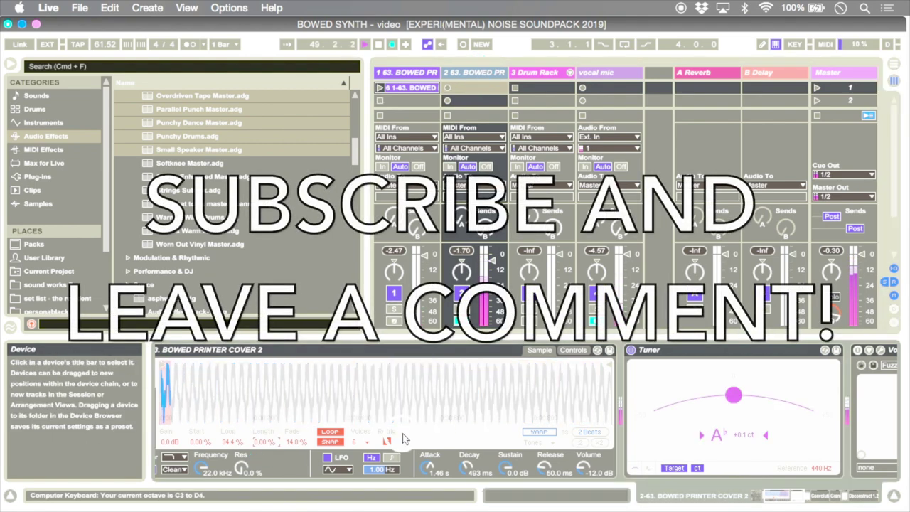
scroll(403, 438, right, 10)
click(382, 88)
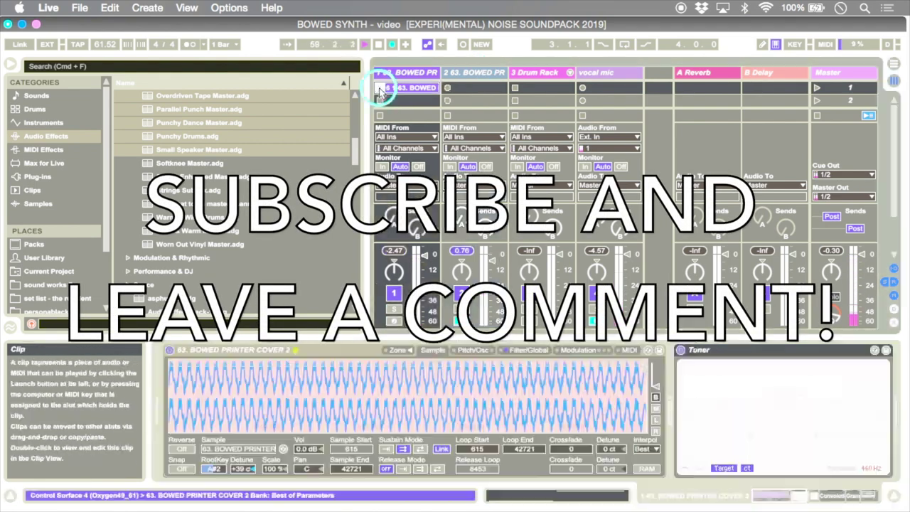
click(451, 87)
click(482, 87)
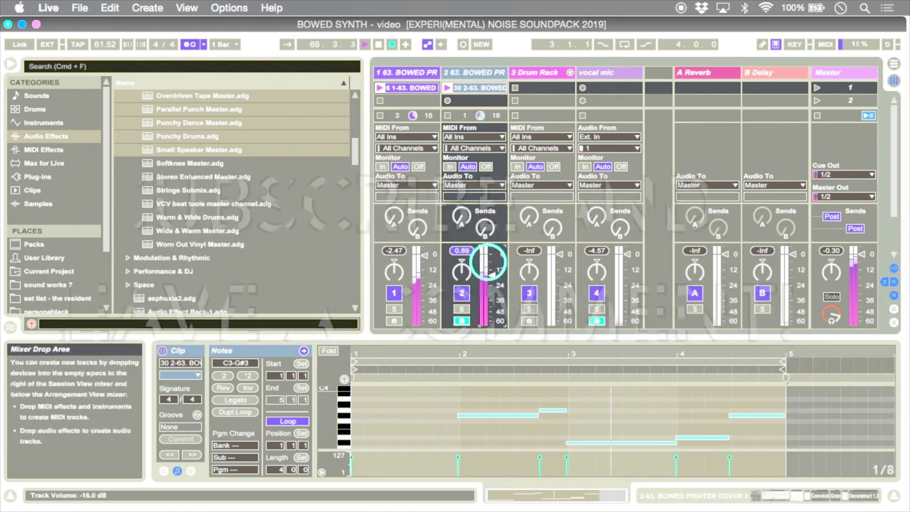
- Record a new Drum Rack clip on track 3 with Shift+F9 and let it play
click(542, 72)
scroll(498, 412, right, 5)
scroll(284, 398, left, 5)
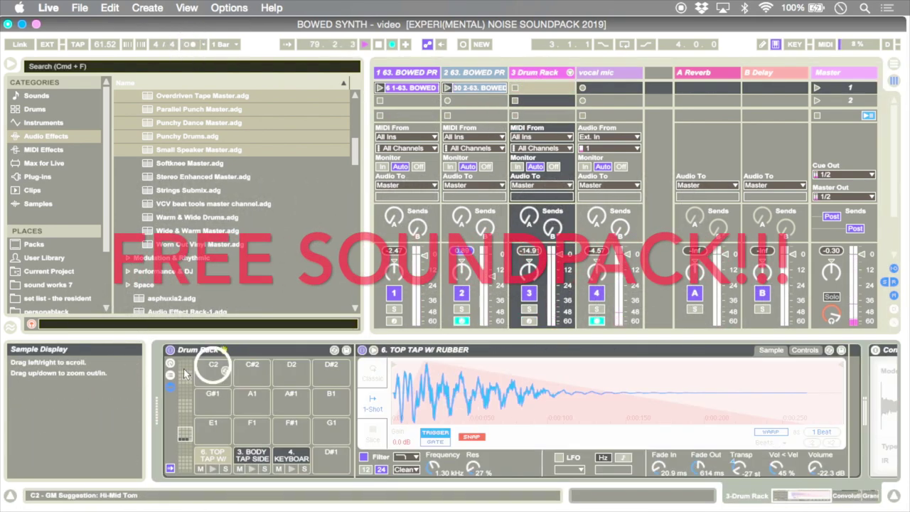
key(shift+F9)
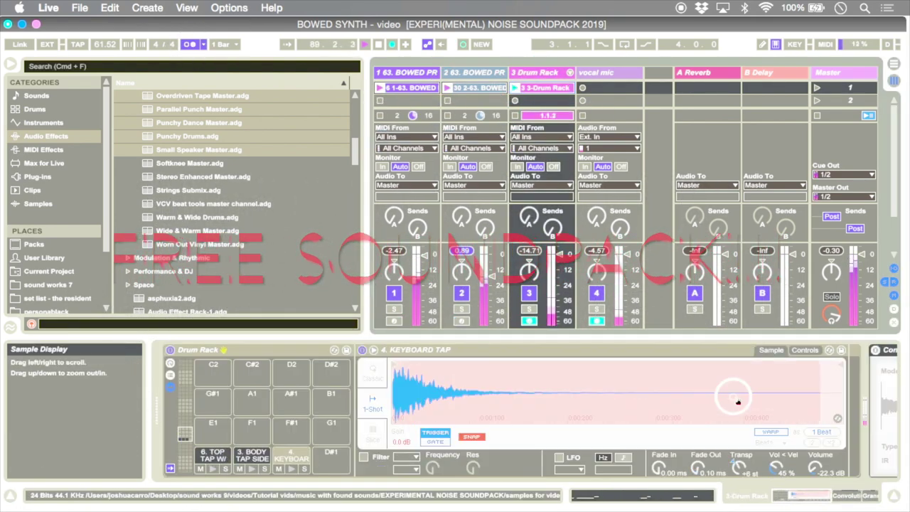
key(shift+F9)
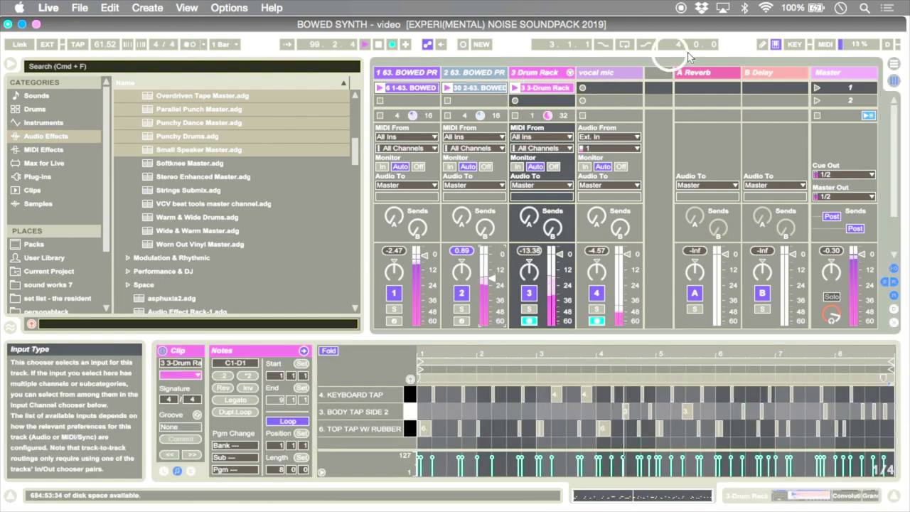